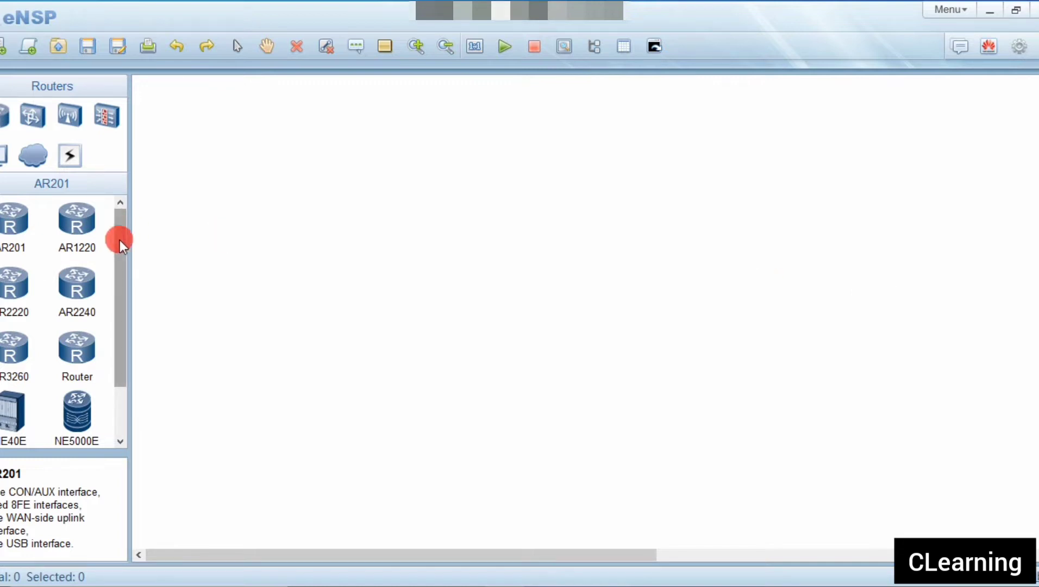
Place two AR2240 routers side by side in the upper part of the empty topology
click(70, 288)
click(404, 234)
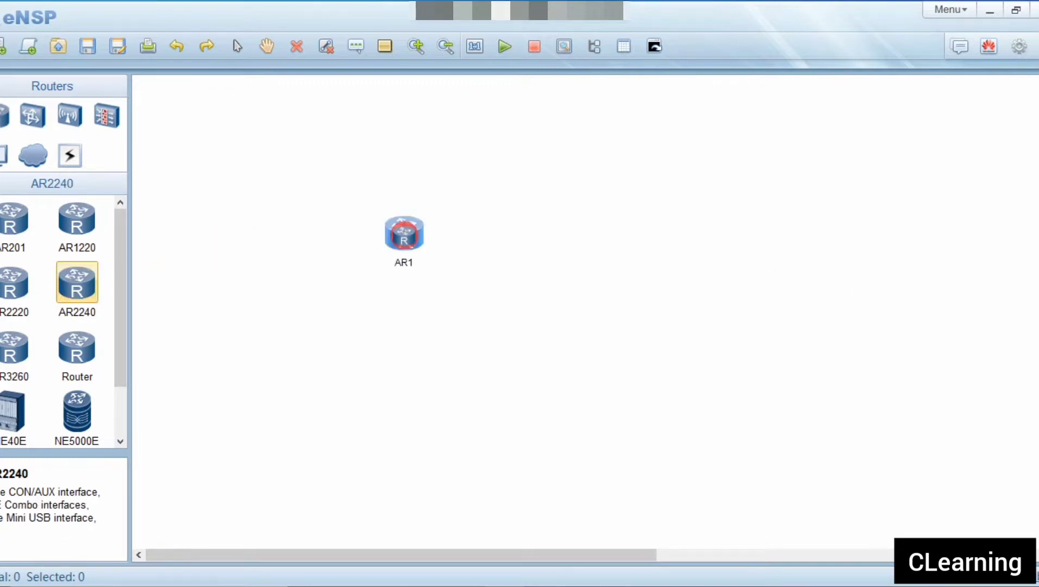
click(687, 235)
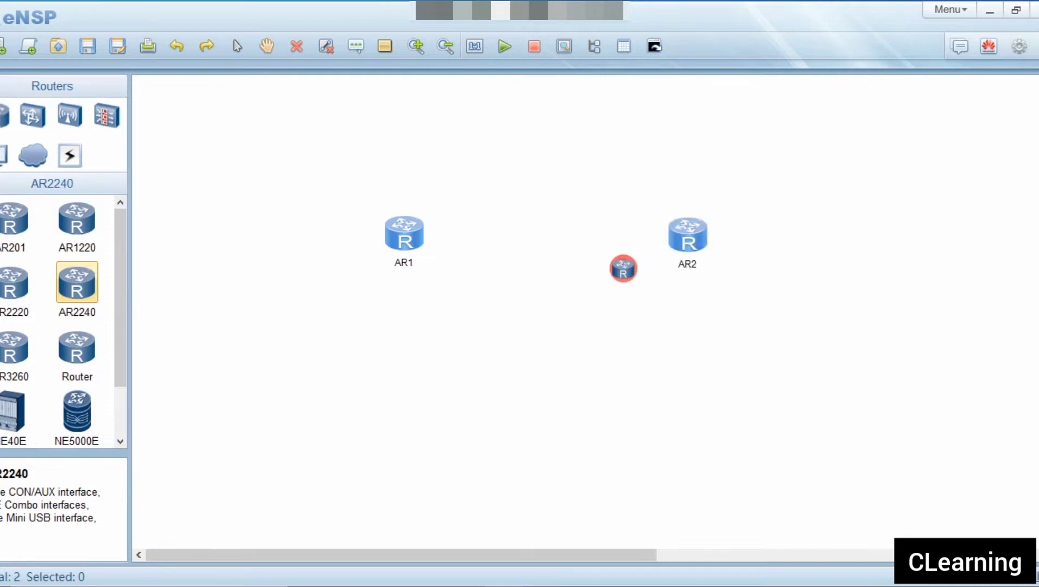
right_click(622, 267)
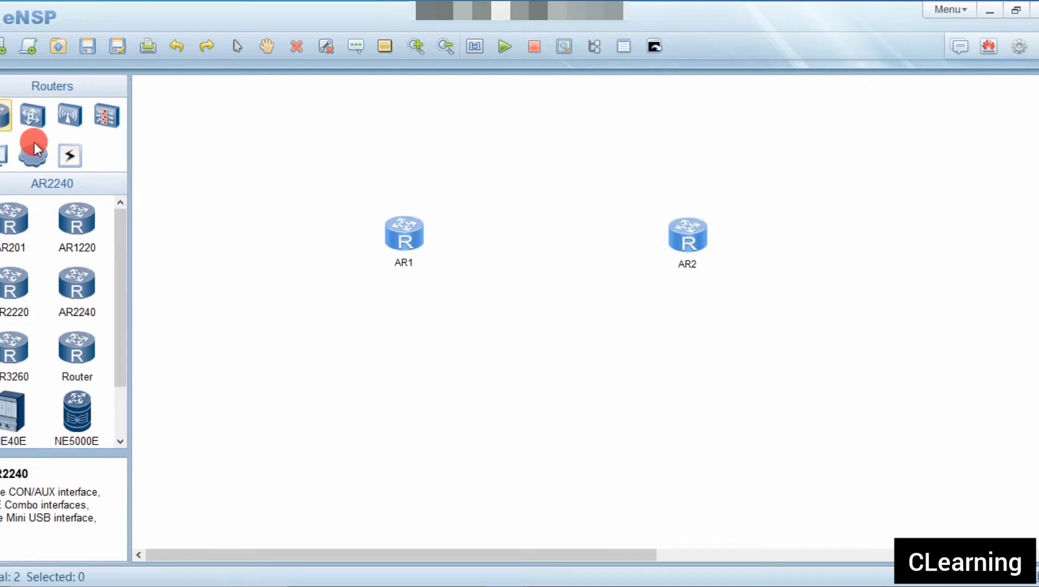
Add two S3700 switches to the topology, one below each router
click(70, 116)
click(33, 115)
click(77, 220)
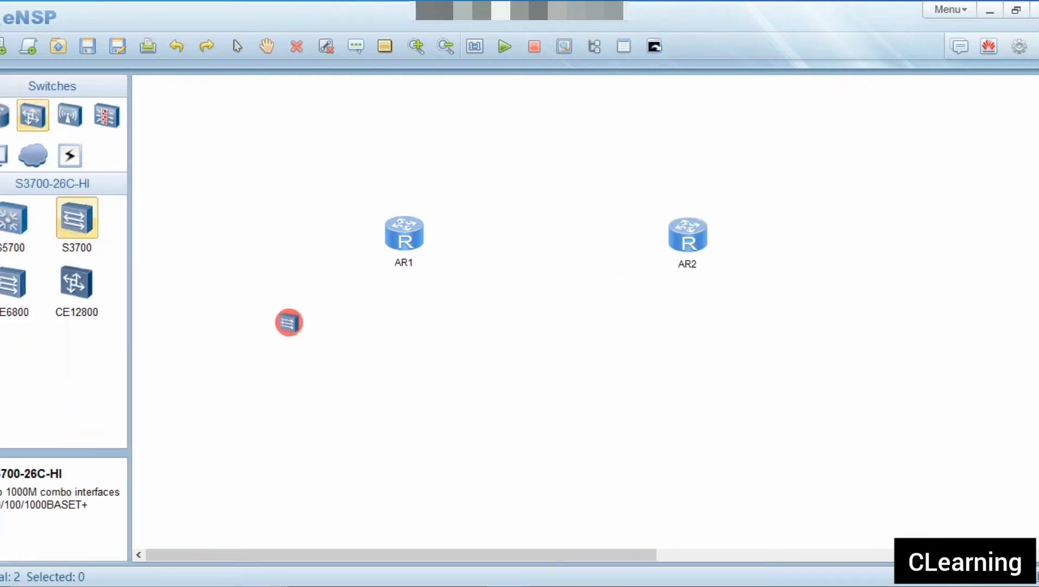
click(379, 335)
click(689, 351)
right_click(372, 294)
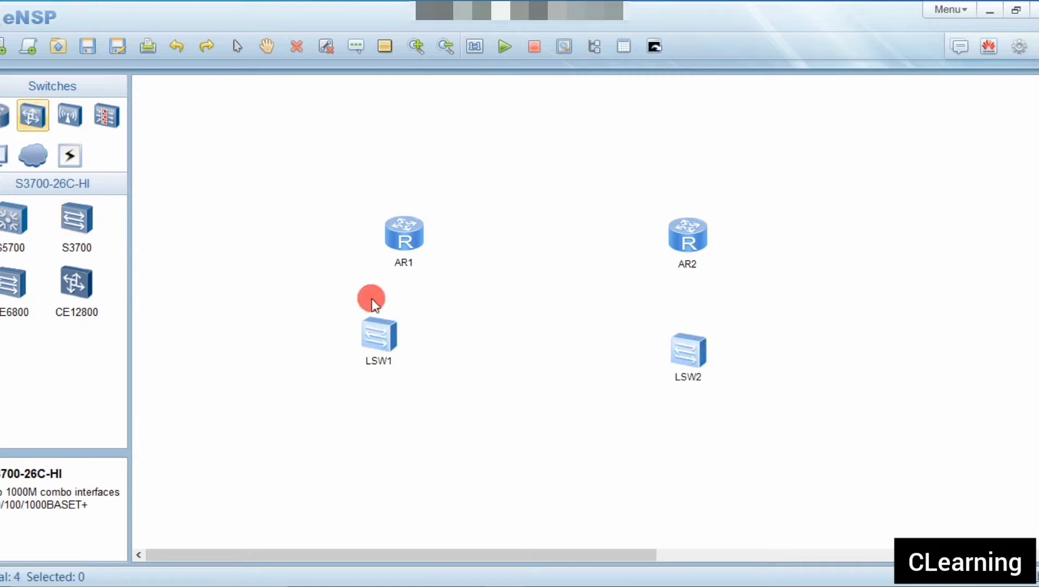
Add two PC end devices to the topology, one below each switch
click(3, 156)
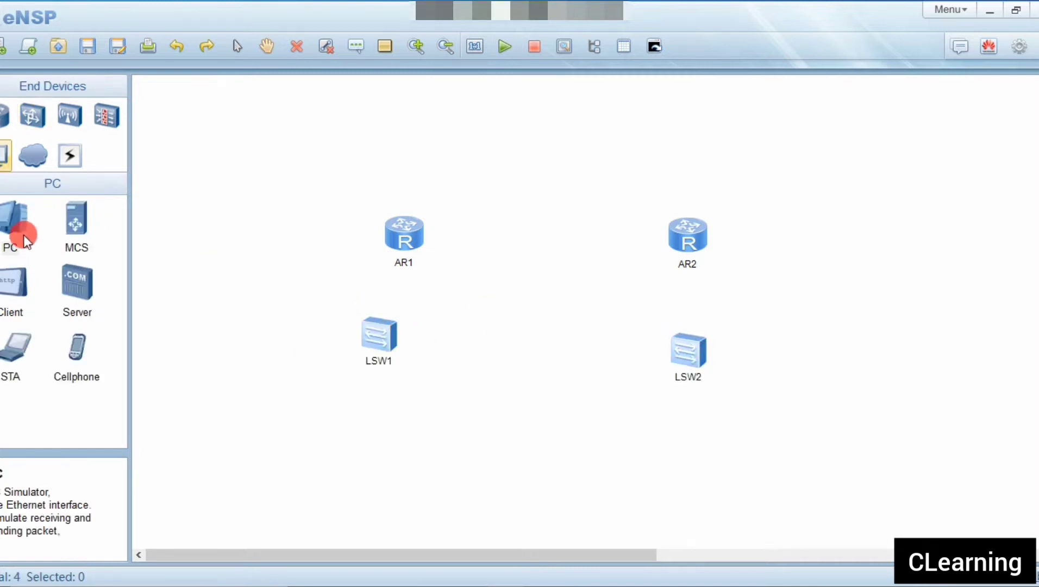
click(23, 234)
click(320, 442)
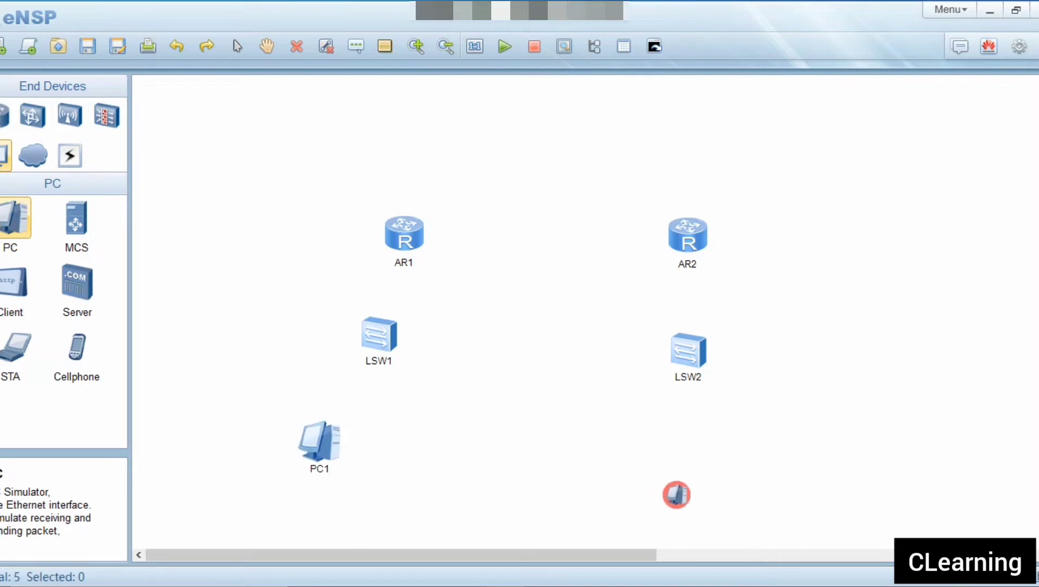
click(687, 468)
right_click(652, 464)
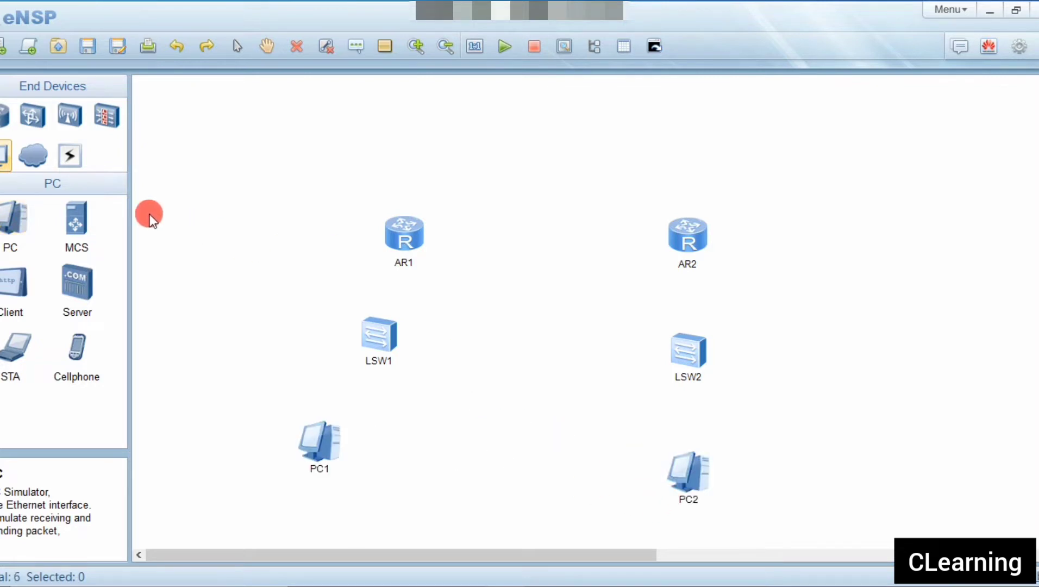
Connect AR1 to AR2 with a Copper link, using GE 0/0/0 on both routers
click(79, 156)
click(81, 223)
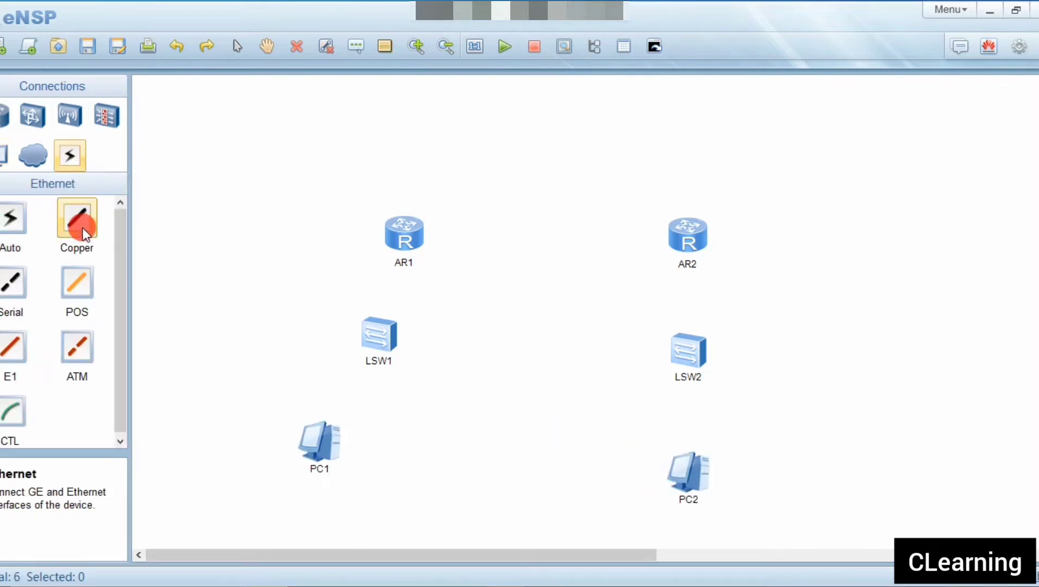
click(392, 223)
click(422, 242)
click(681, 239)
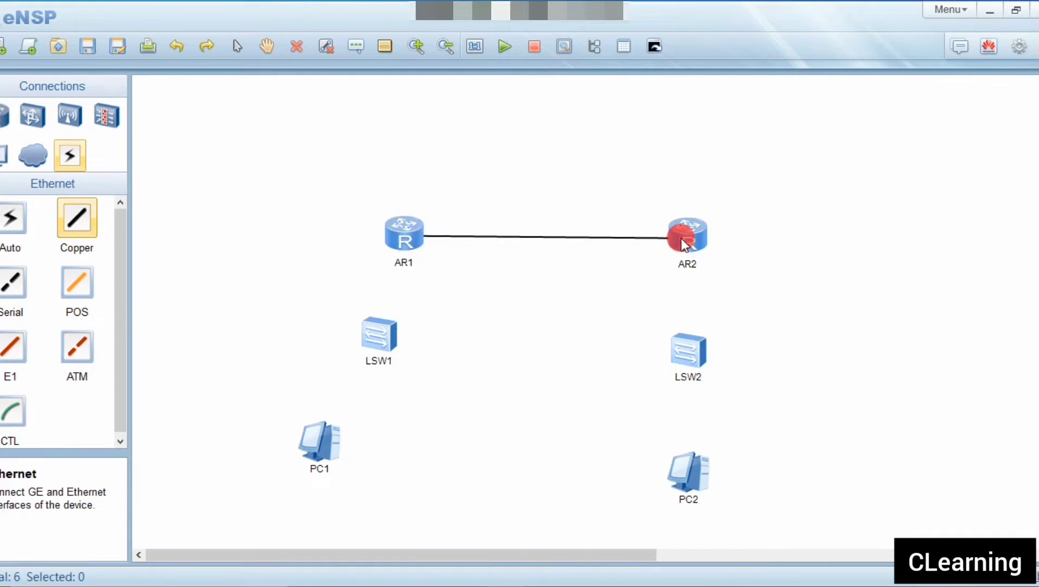
click(700, 255)
Link AR2's GE 0/0/2 to LSW2's Ethernet 0/0/1, and LSW2's Ethernet 0/0/18 to PC2's Ethernet 0/0/1 with copper cables
click(688, 240)
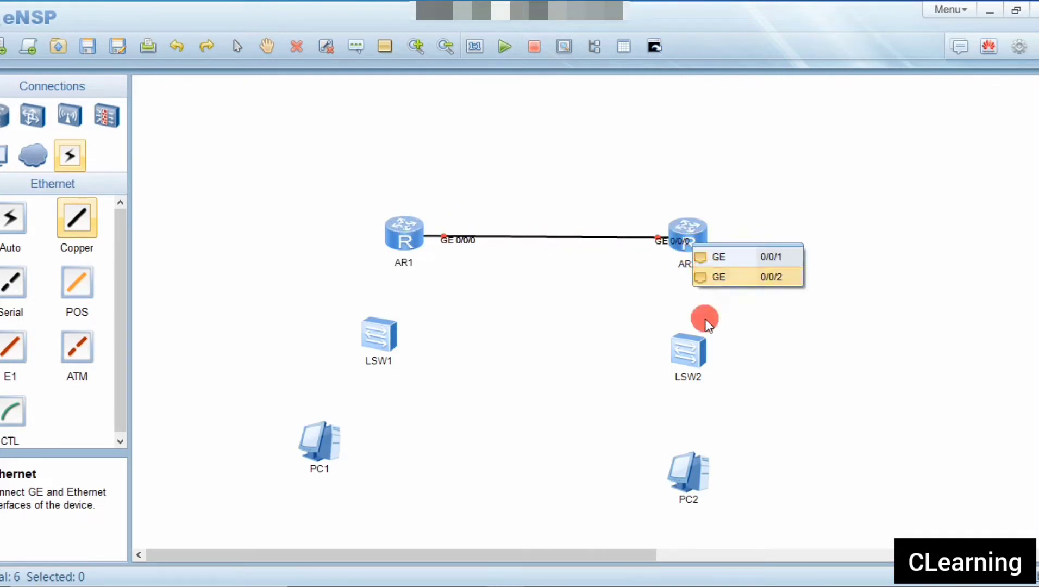
click(704, 349)
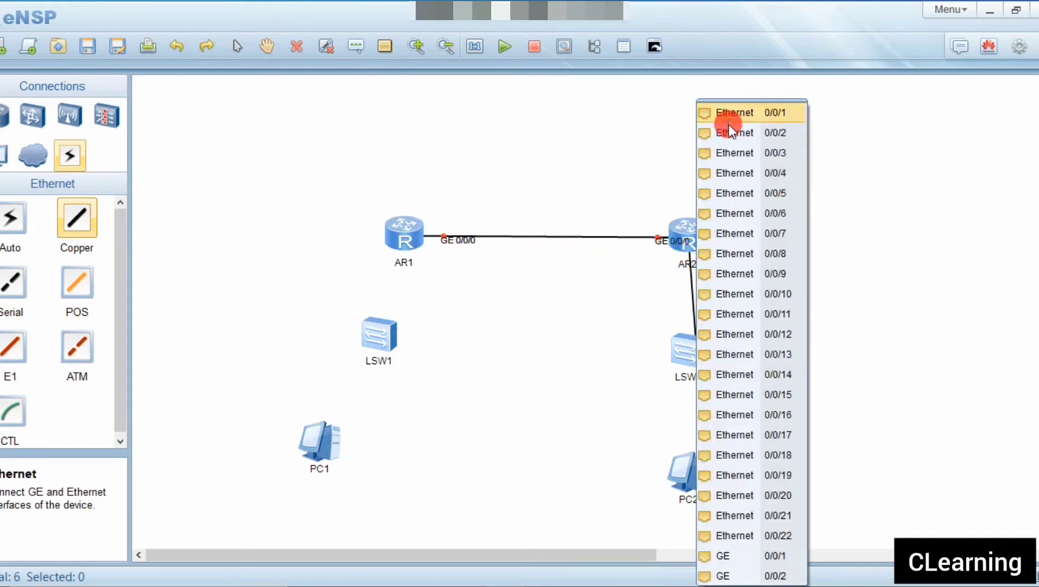
click(730, 120)
click(692, 352)
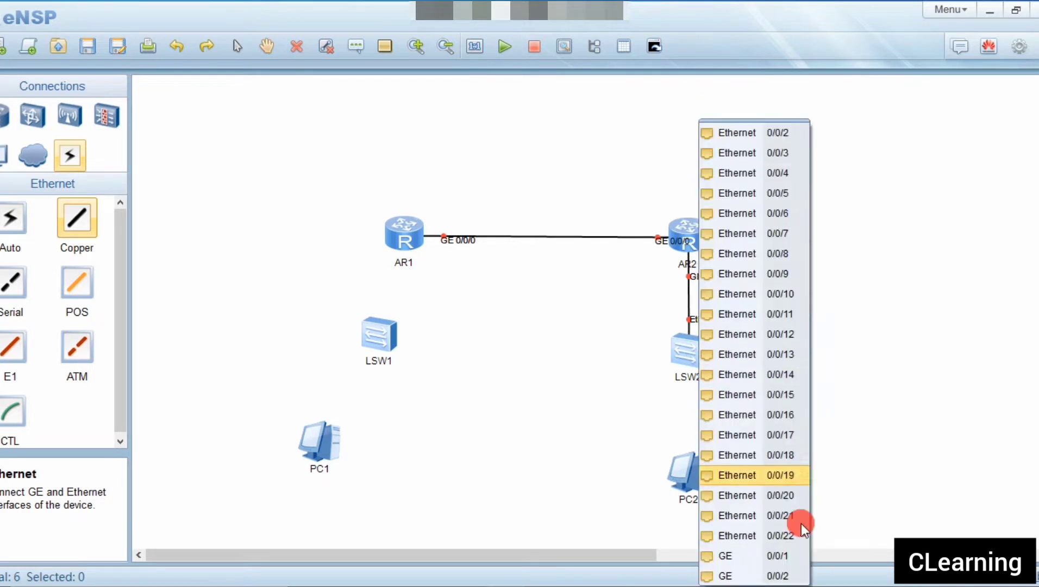
click(741, 456)
click(687, 471)
click(742, 492)
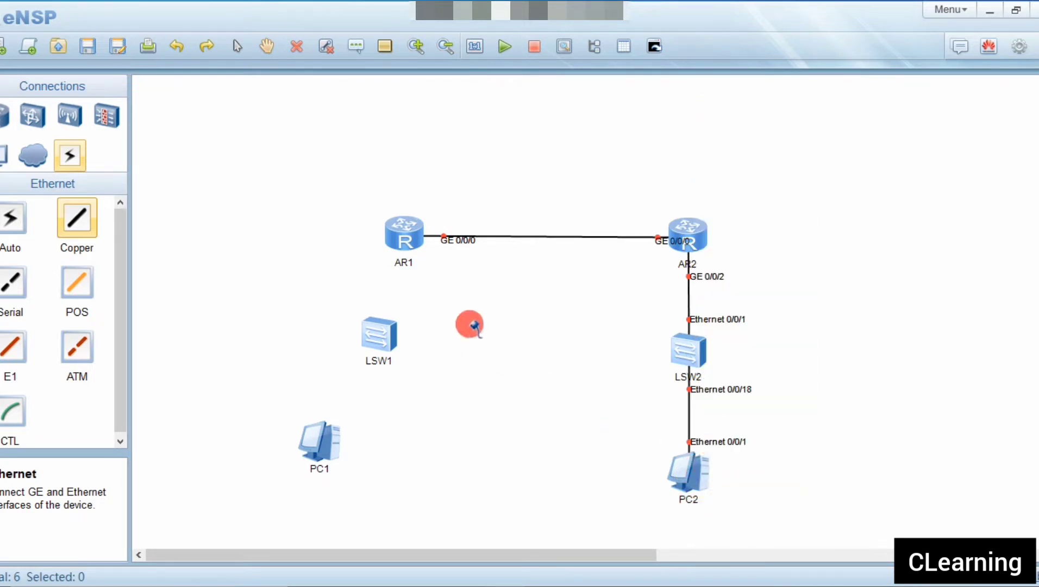
Connect AR1's GE 0/0/1 to Ethernet 0/0/3 on LSW1 with a copper cable
click(411, 257)
click(419, 261)
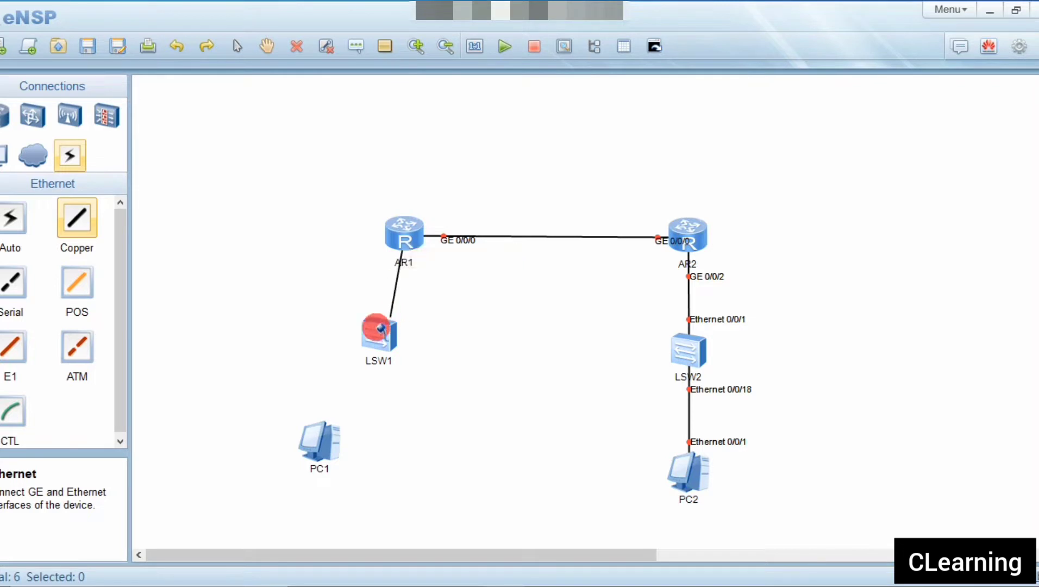
click(380, 328)
click(435, 151)
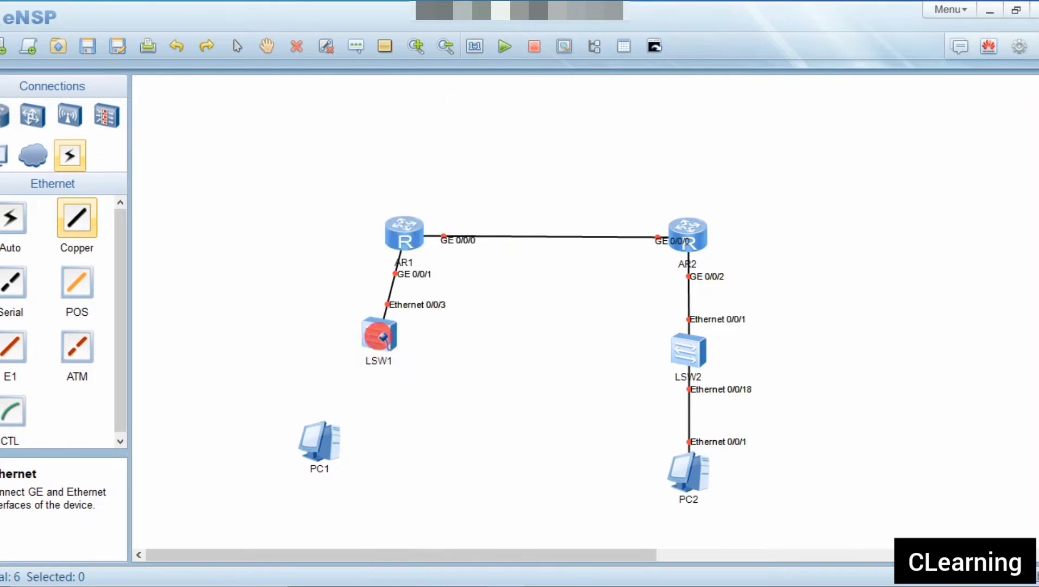
Connect LSW1's Ethernet 0/0/13 to PC1's Ethernet 0/0/1 and finish cabling
click(382, 338)
click(430, 346)
click(320, 440)
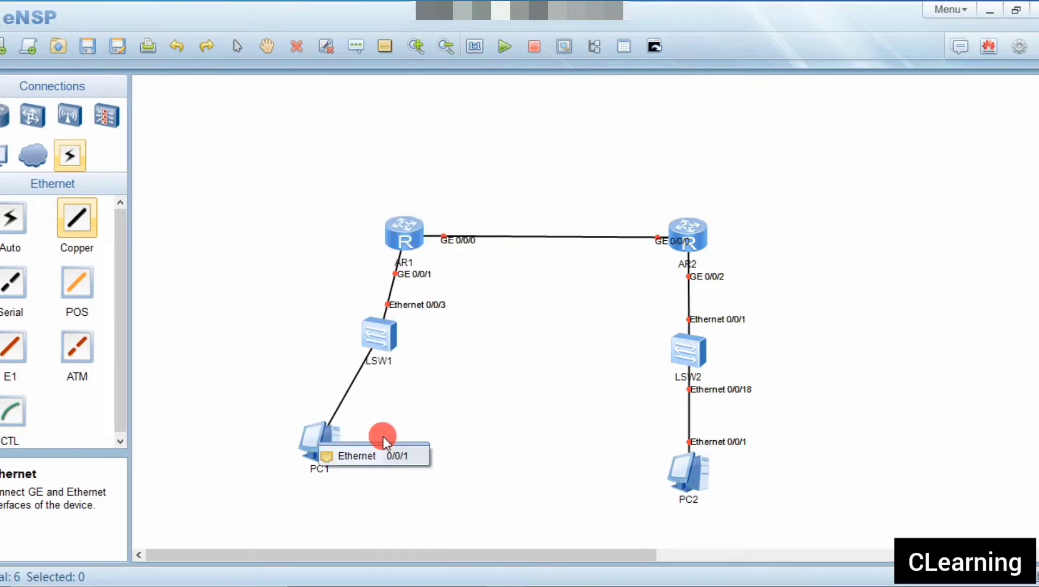
click(385, 456)
right_click(397, 318)
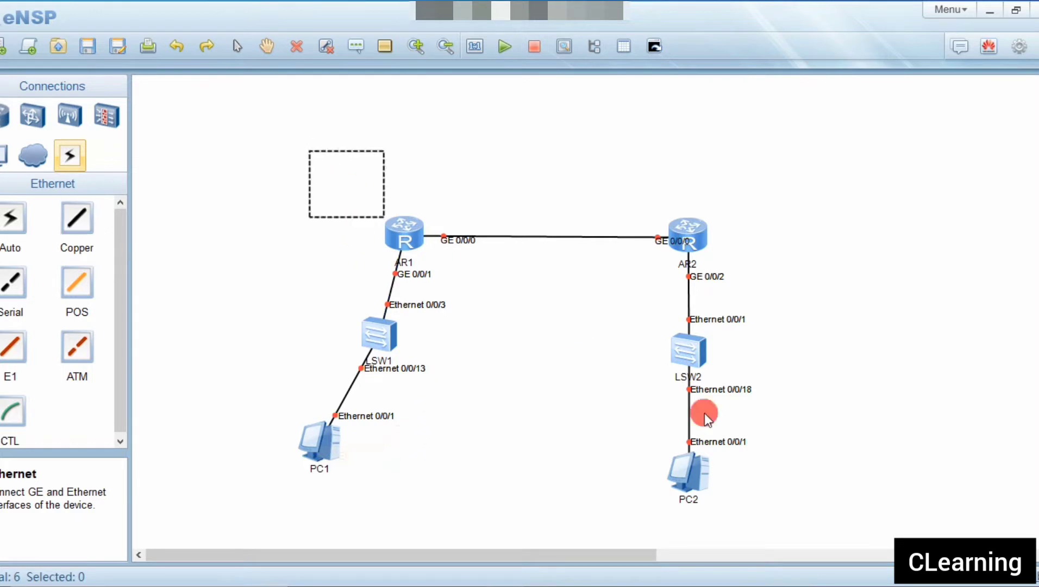
Start all six devices in the topology together and clear the selection
drag(705, 413, 801, 506)
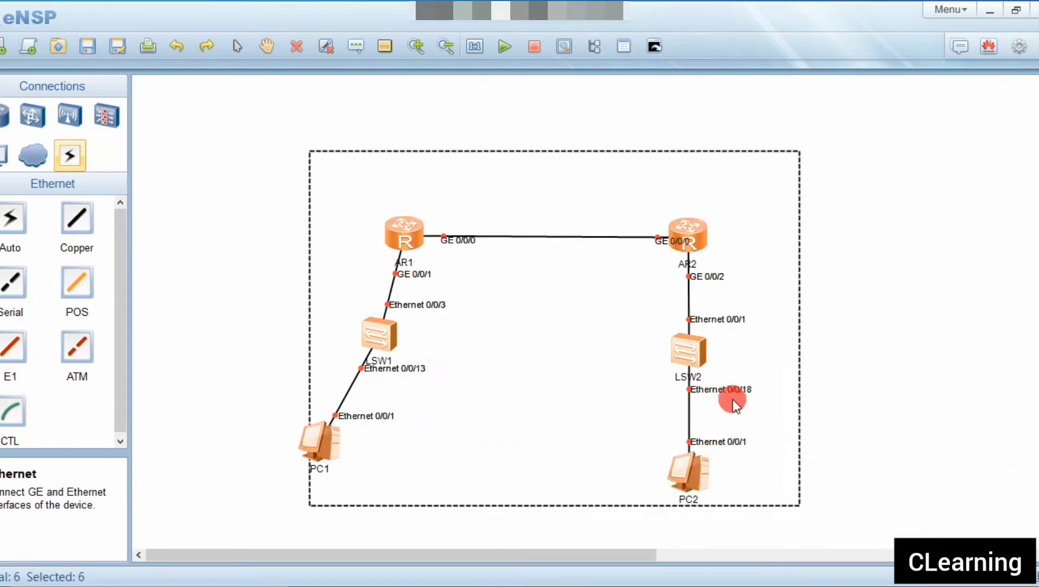
click(507, 47)
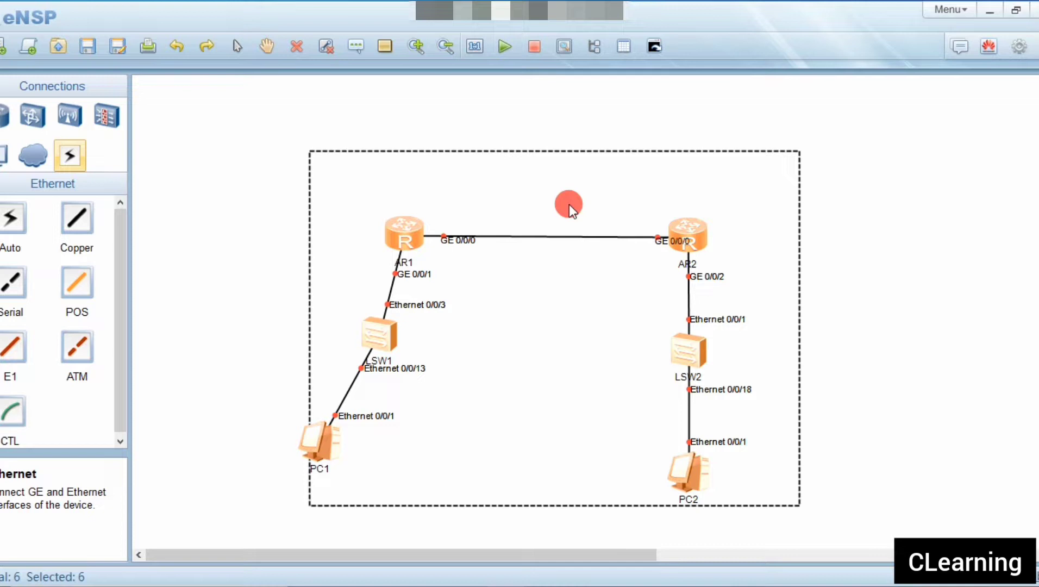
click(554, 193)
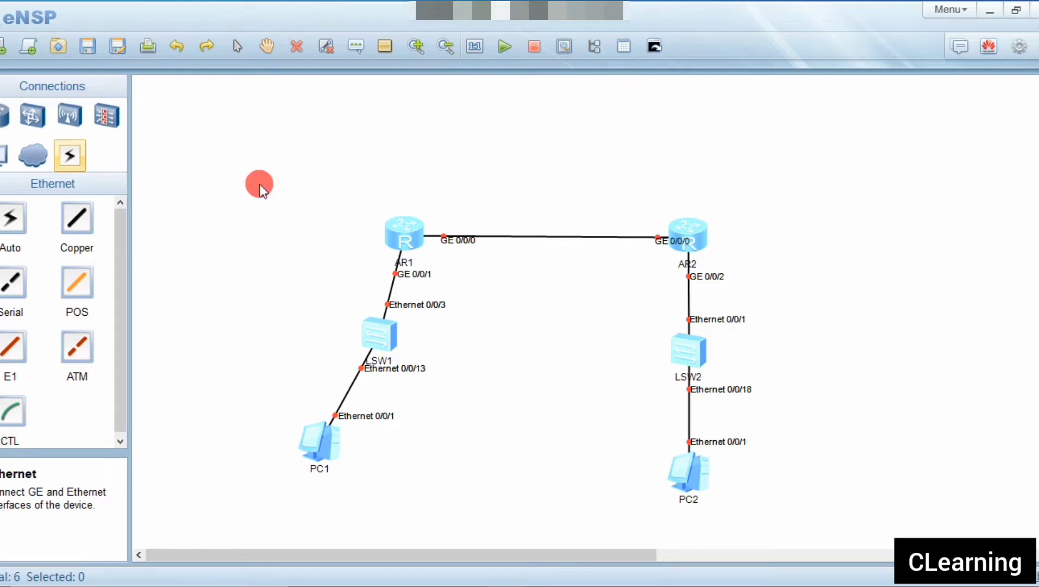
double_click(328, 436)
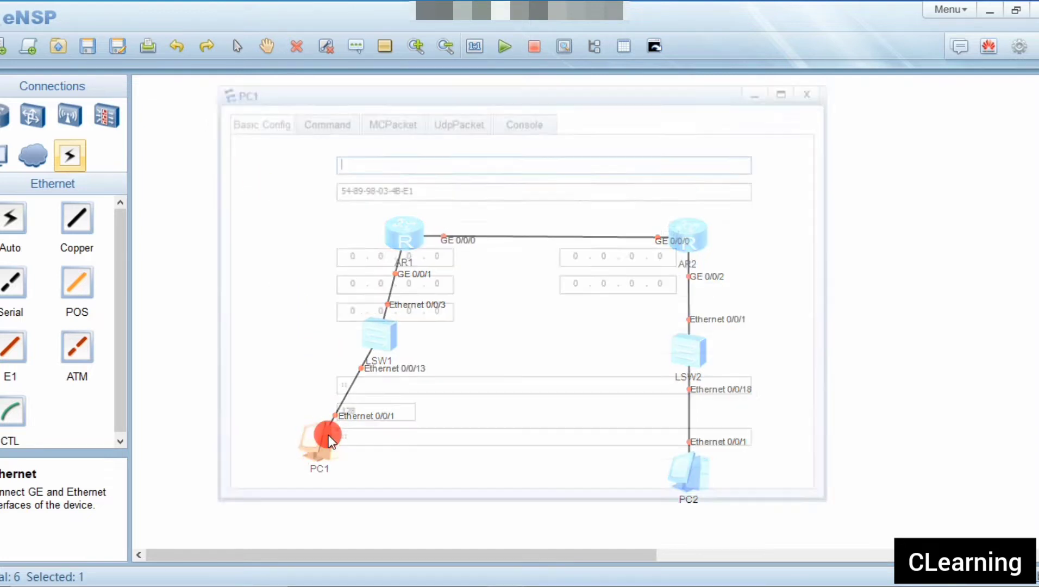
drag(369, 96, 650, 108)
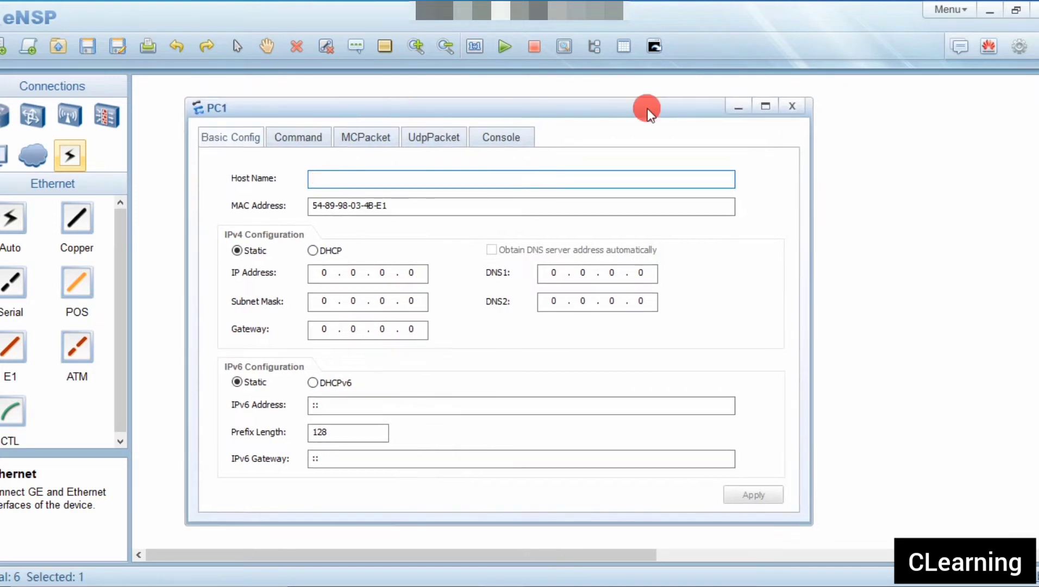
click(785, 106)
click(505, 47)
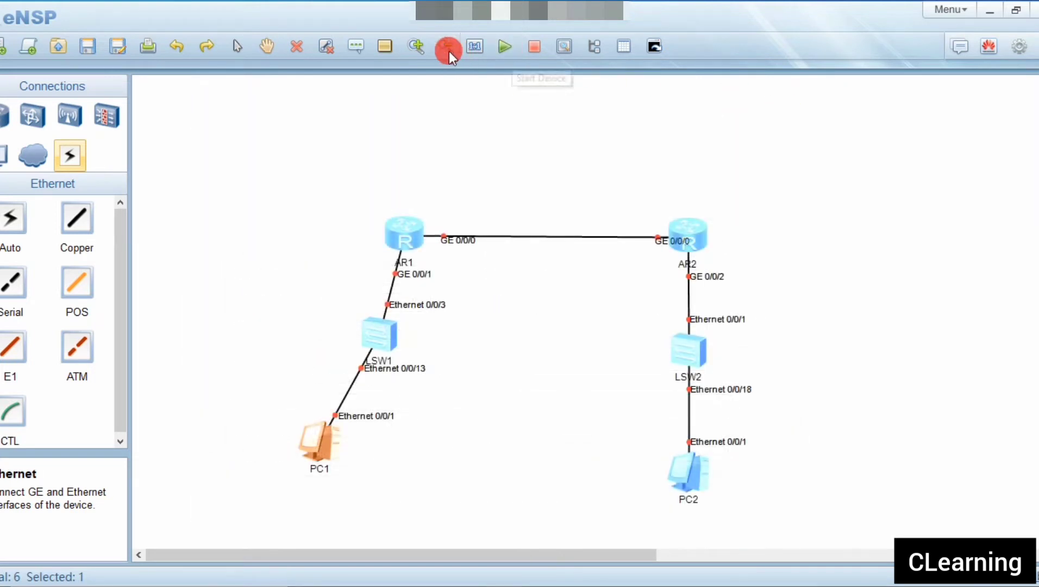
Add the text label 192.168.1.0 beside the link between AR1 and LSW1
click(357, 47)
click(306, 196)
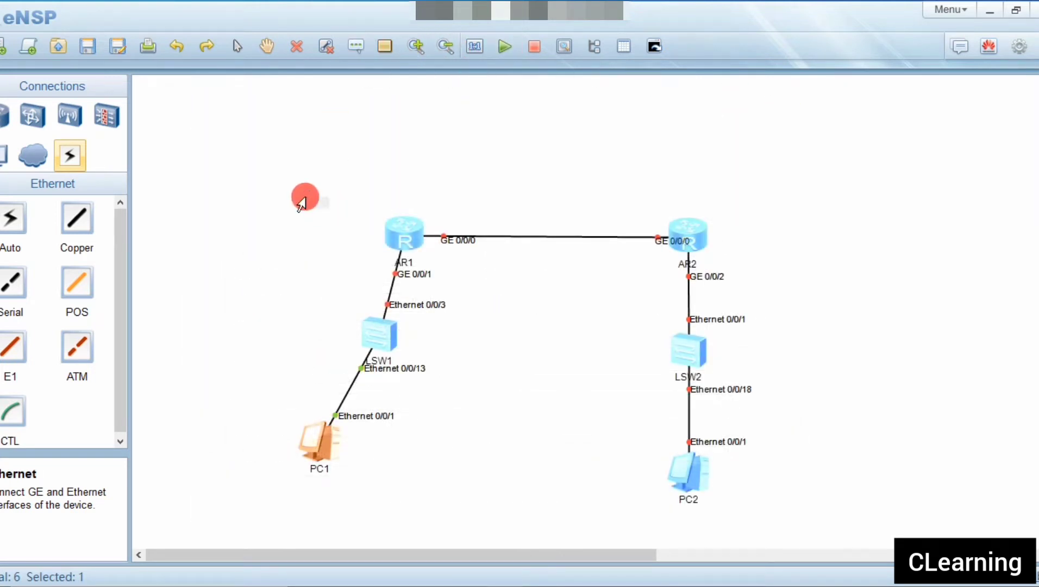
text(192.168.1.)
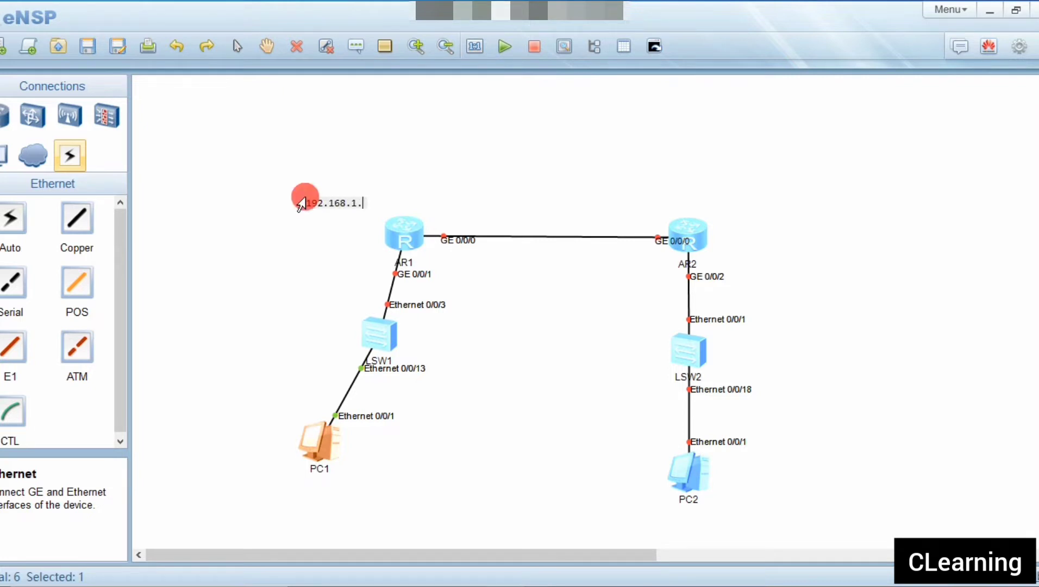
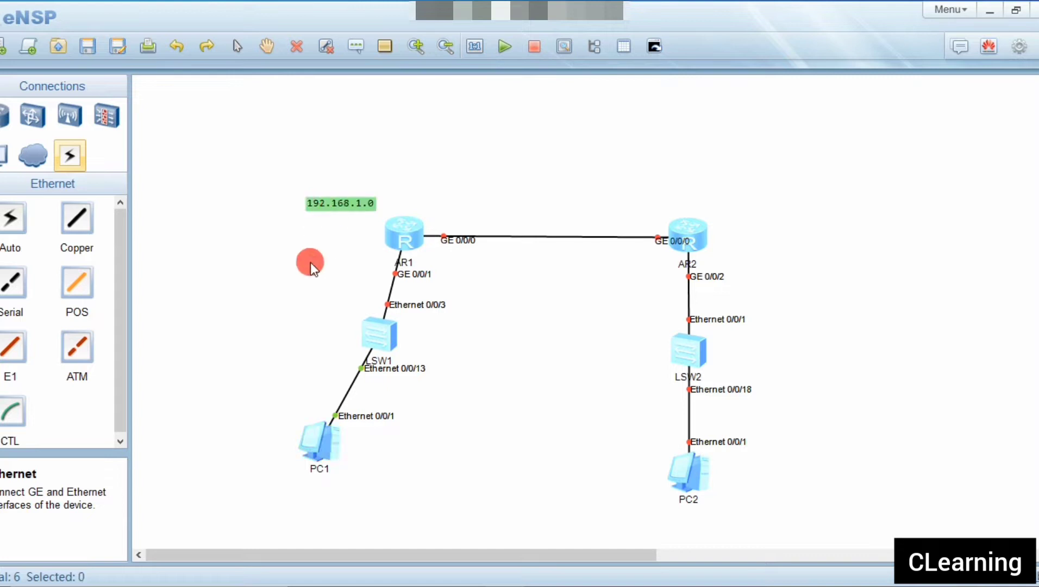
Add the text label 192.168.2.0 above the link between AR1 and AR2
click(358, 49)
click(473, 220)
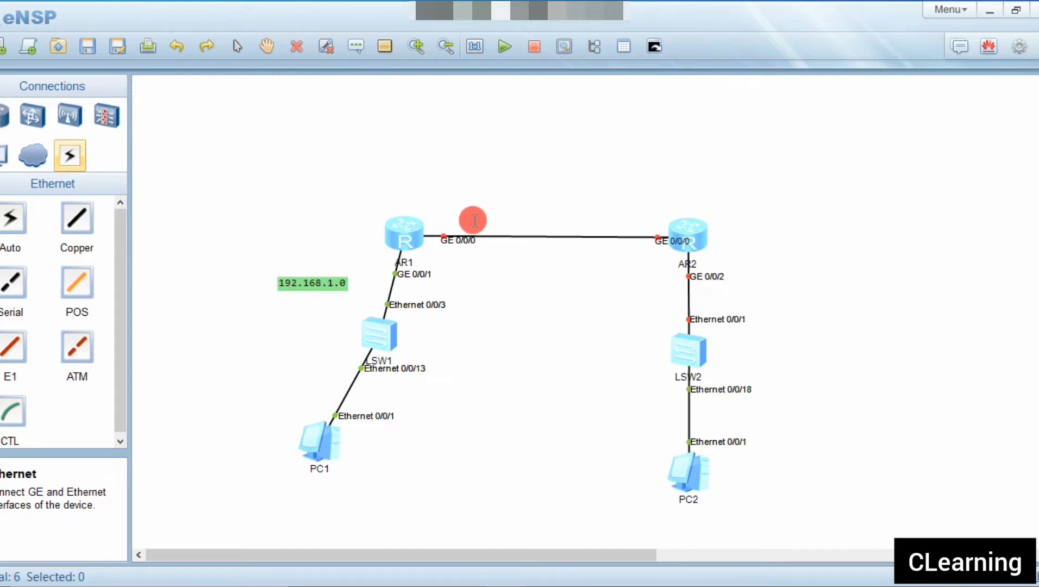
text(192.)
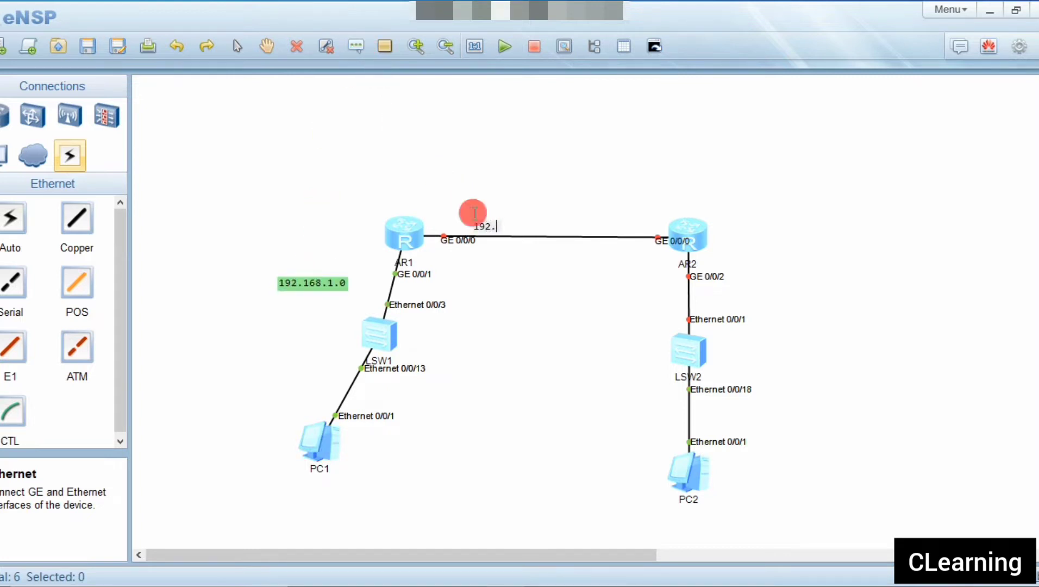
text(168.2.0)
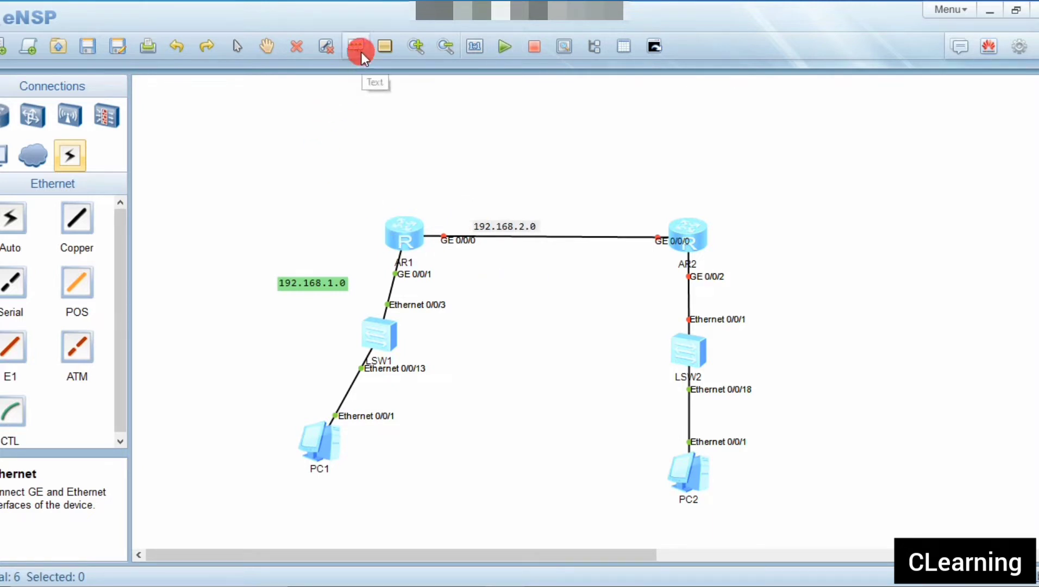
Add the text label 192.168.3.0 beside the link between AR2 and LSW2
click(786, 295)
text(192.168)
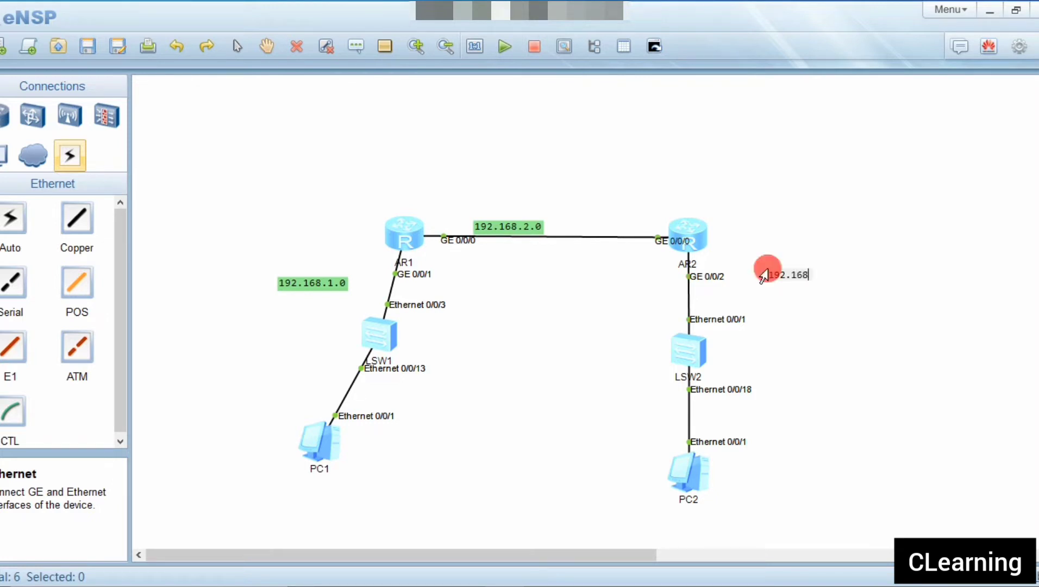
text(.3.0)
click(830, 352)
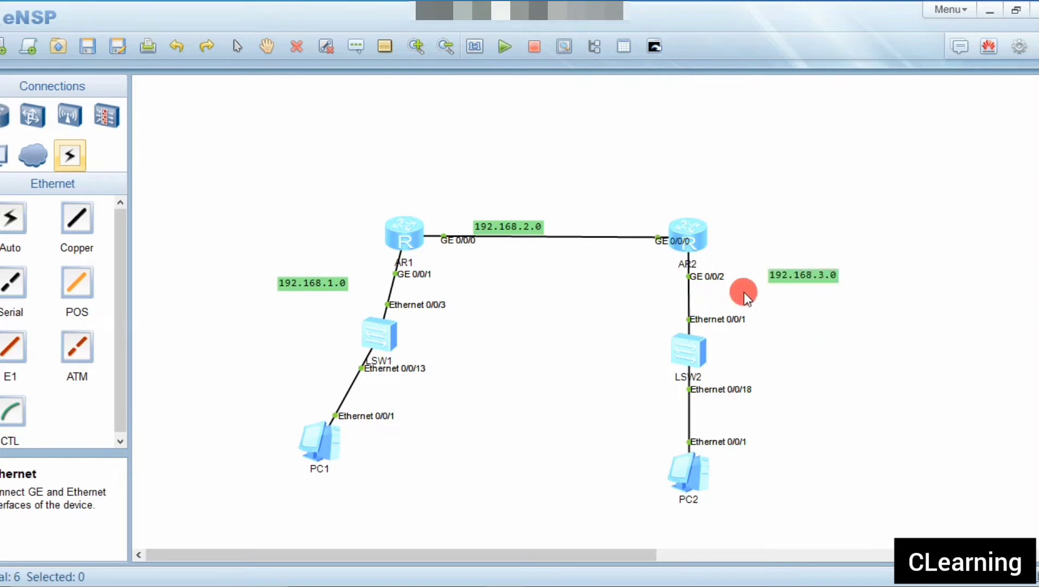
Configure PC1 with static IP address 192.168.1.2, subnet mask 255.255.255.0 and gateway 192.168.1.1, and apply the settings
double_click(324, 449)
click(337, 274)
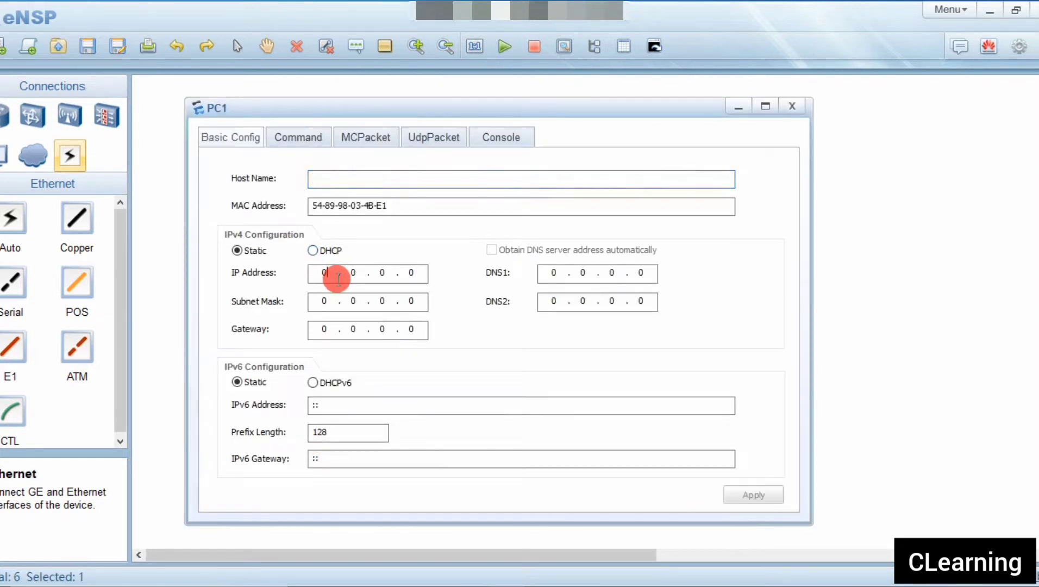
text(192 . 168 . 1 . 2)
click(338, 302)
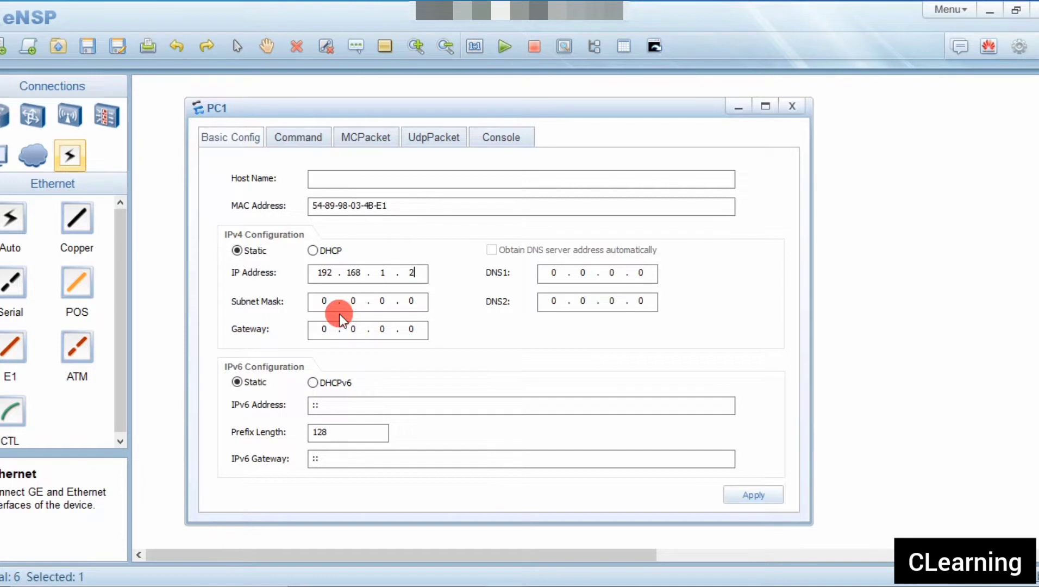
text(255 . 255 . 255)
click(329, 331)
text(192.168.1.1)
click(751, 493)
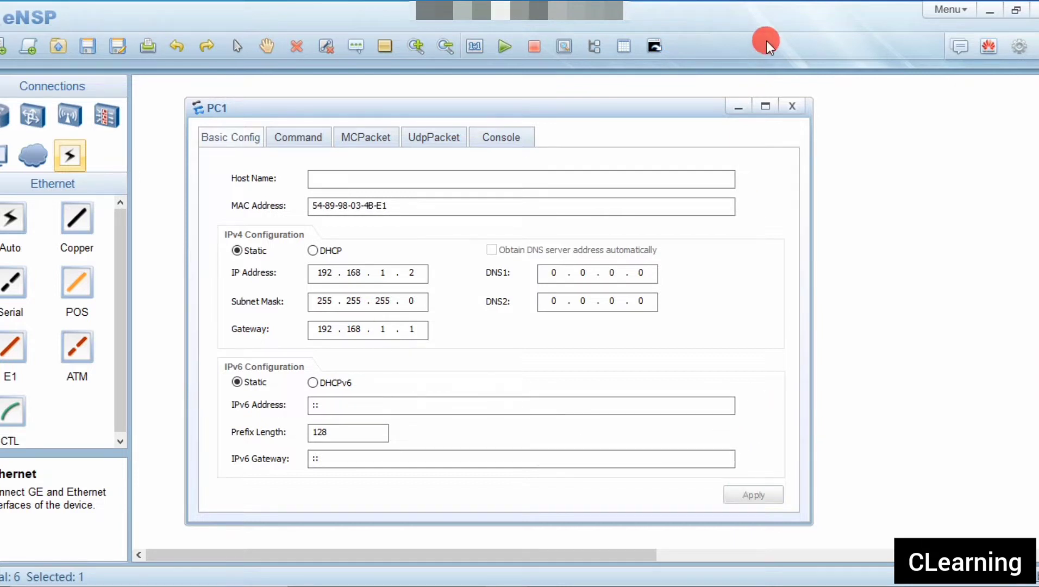
Set PC2's static IPv4 address to 192.168.3.2 with subnet mask 255.255.255.0
click(793, 108)
double_click(675, 473)
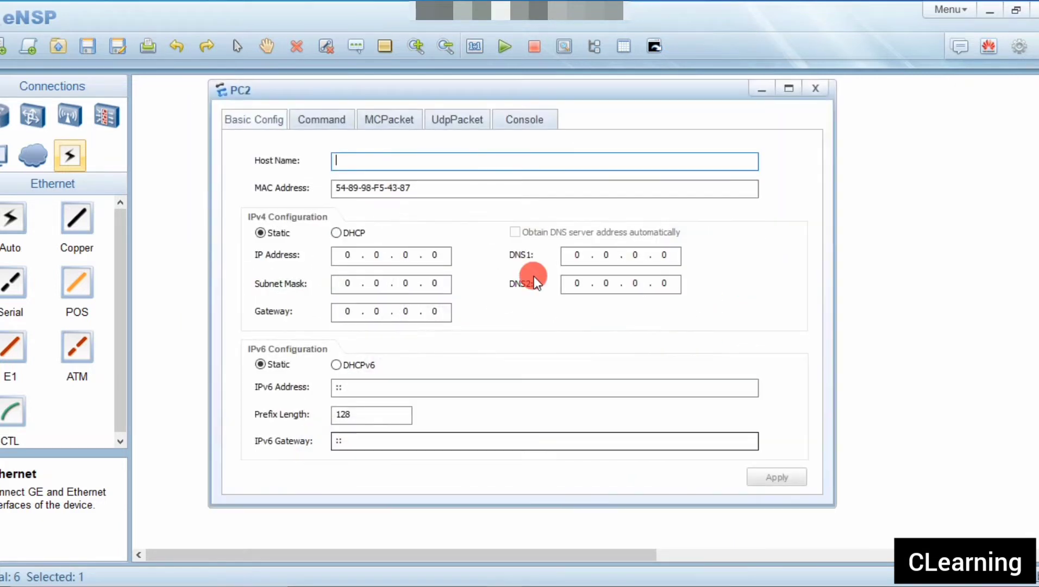
click(374, 268)
text(192.168.3.1)
click(370, 291)
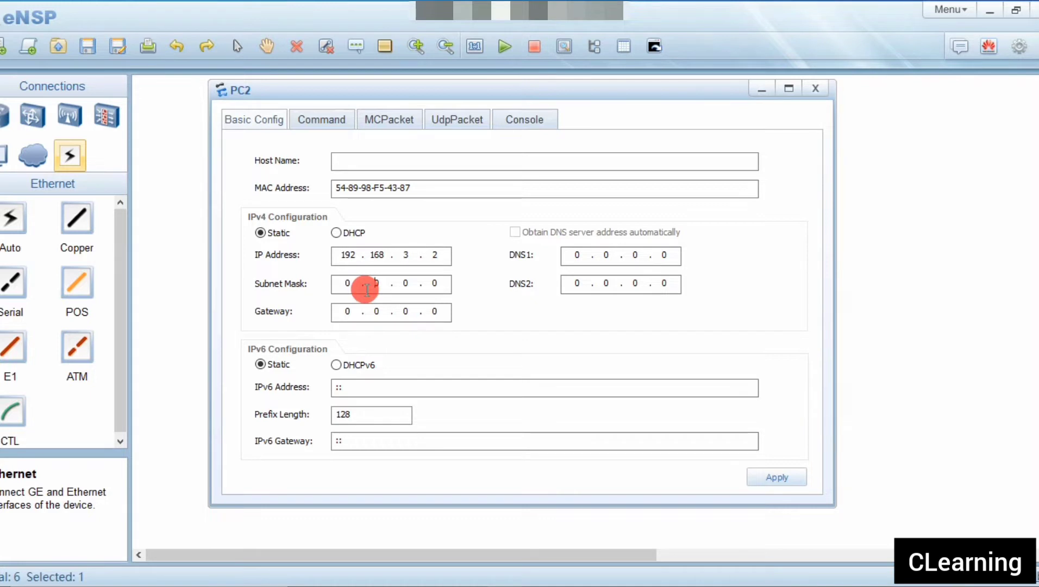
text(2)
text(55 . 255 . 2)
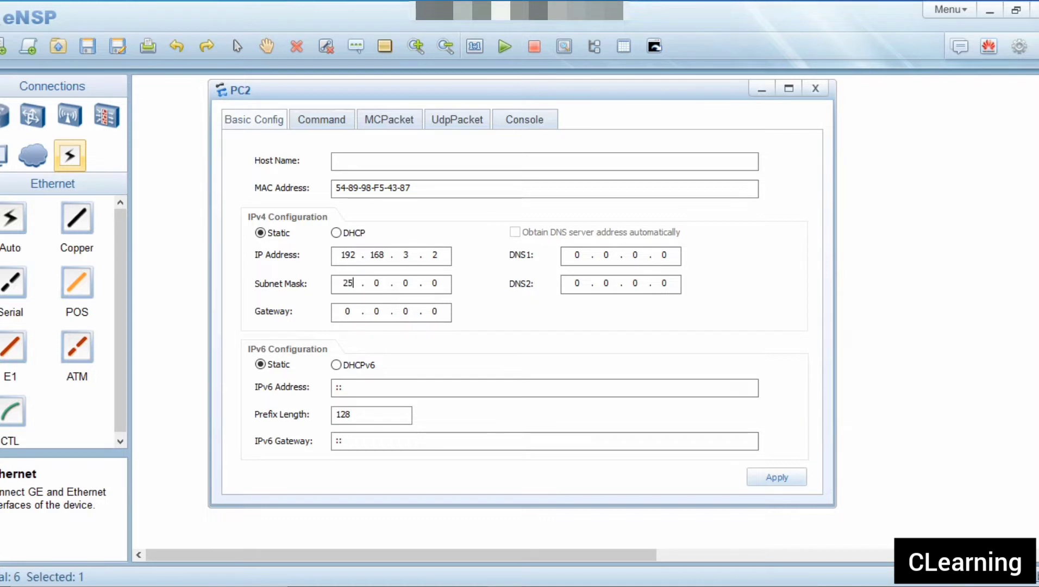
text(55)
Set PC2's gateway to 192.168.3.1, apply the settings and close its configuration window
click(348, 314)
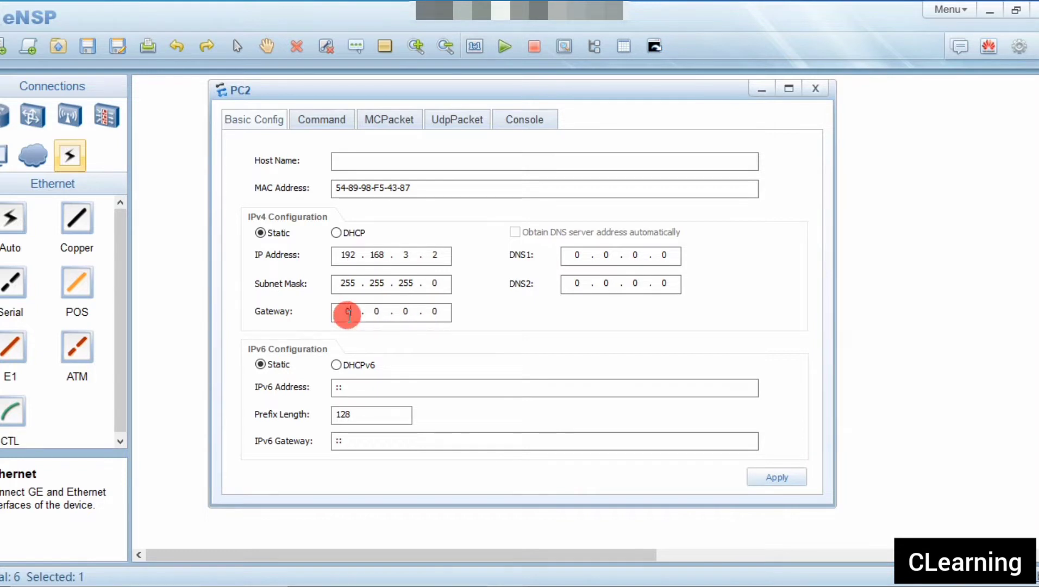
text(192.168.)
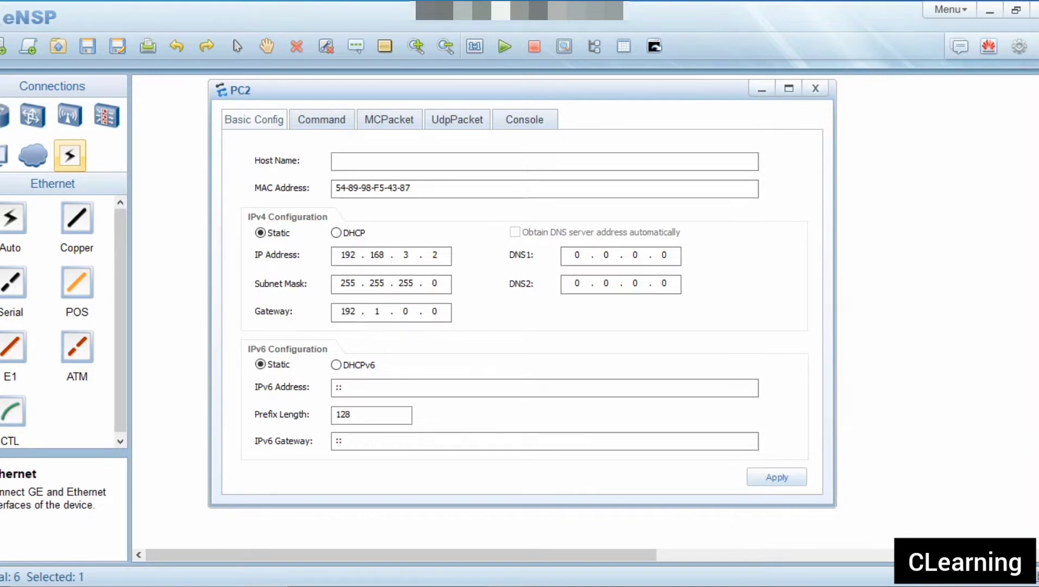
text(3.1)
click(779, 477)
click(816, 90)
In AR1's console, enter system view and assign IP address 192.168.2.1 with mask length 24 to interface g0/0/0
double_click(402, 234)
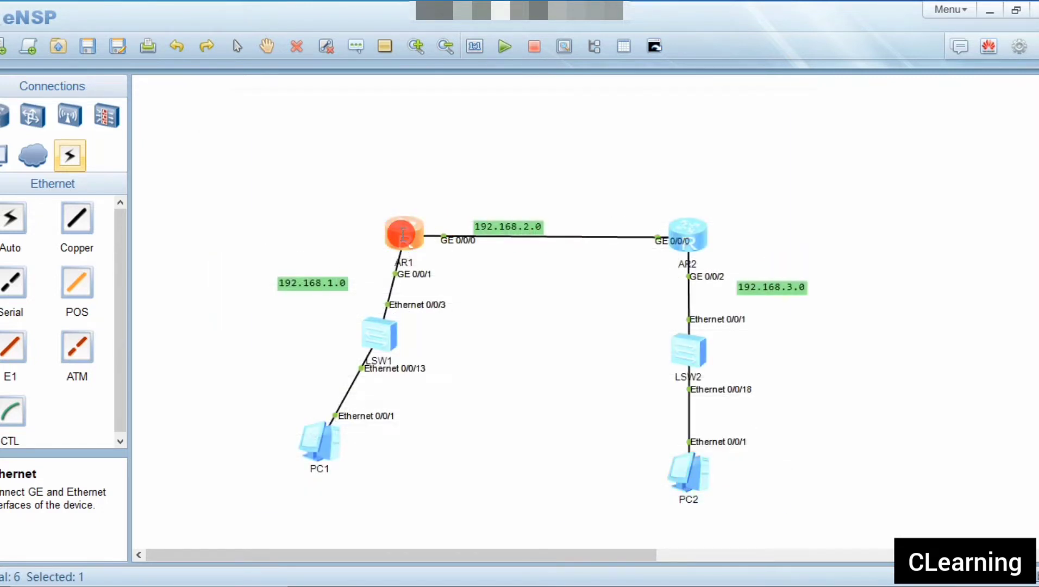
drag(400, 81, 725, 98)
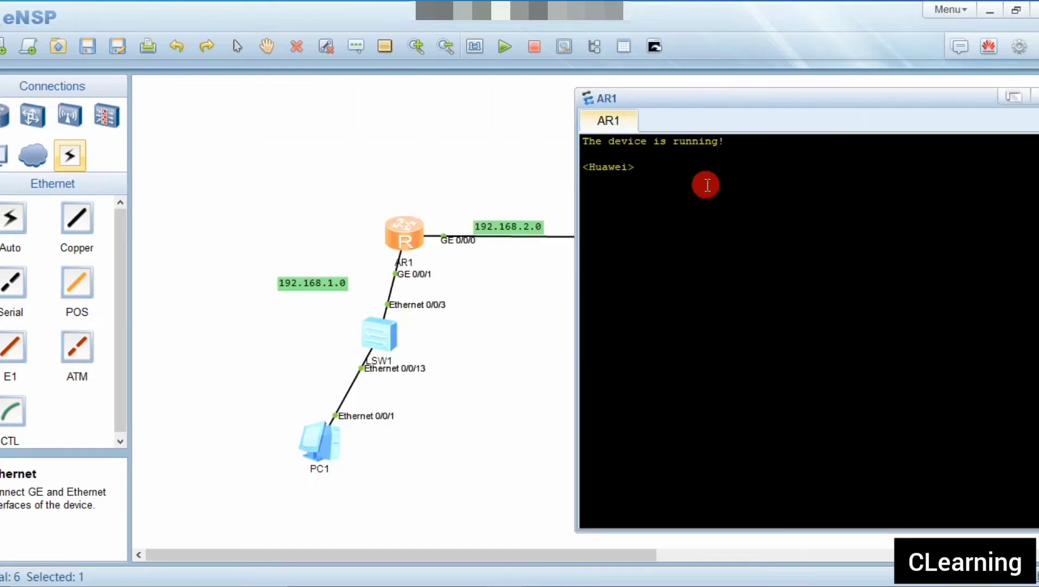
text(sys)
key(Return)
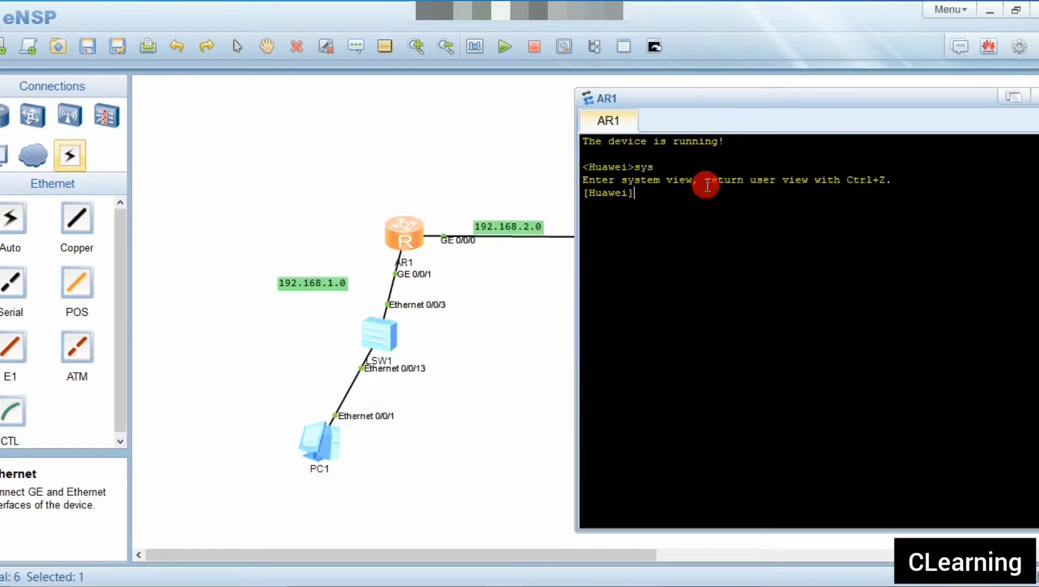
text(int g0/0/0)
key(Return)
text(ip ad)
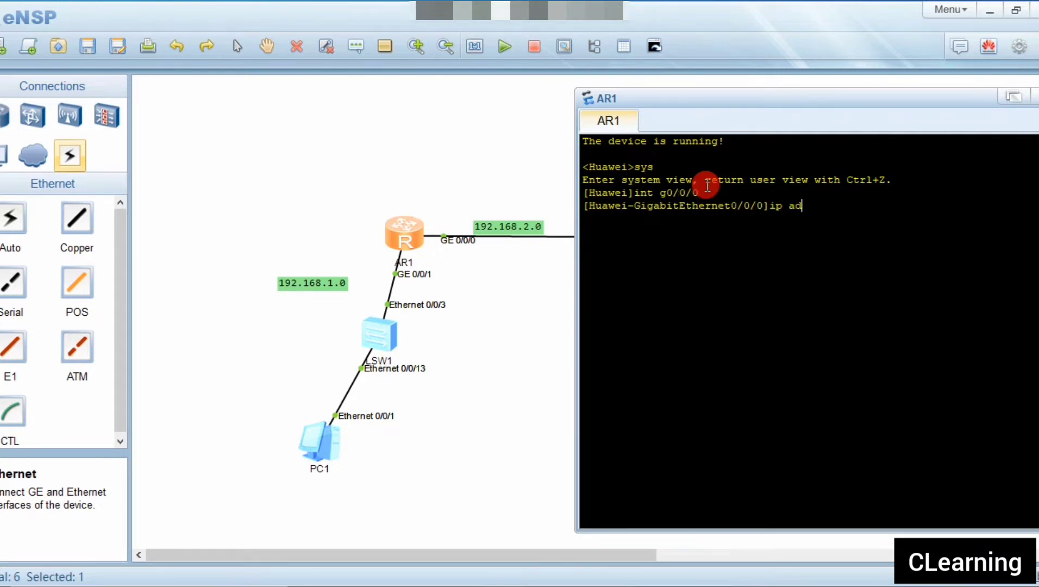
key(Tab)
text(192.168.2.1)
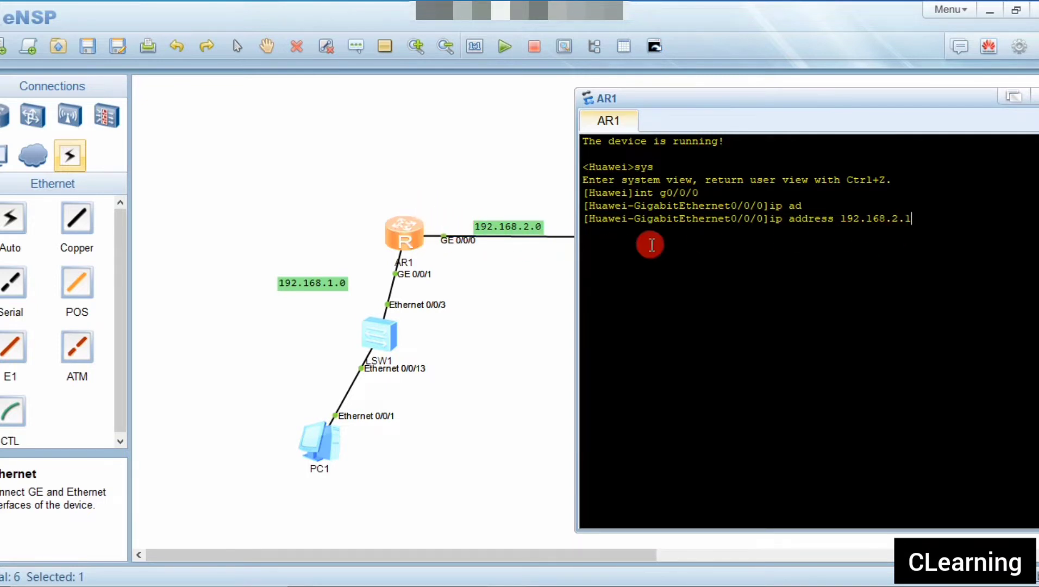
text(4)
key(Return)
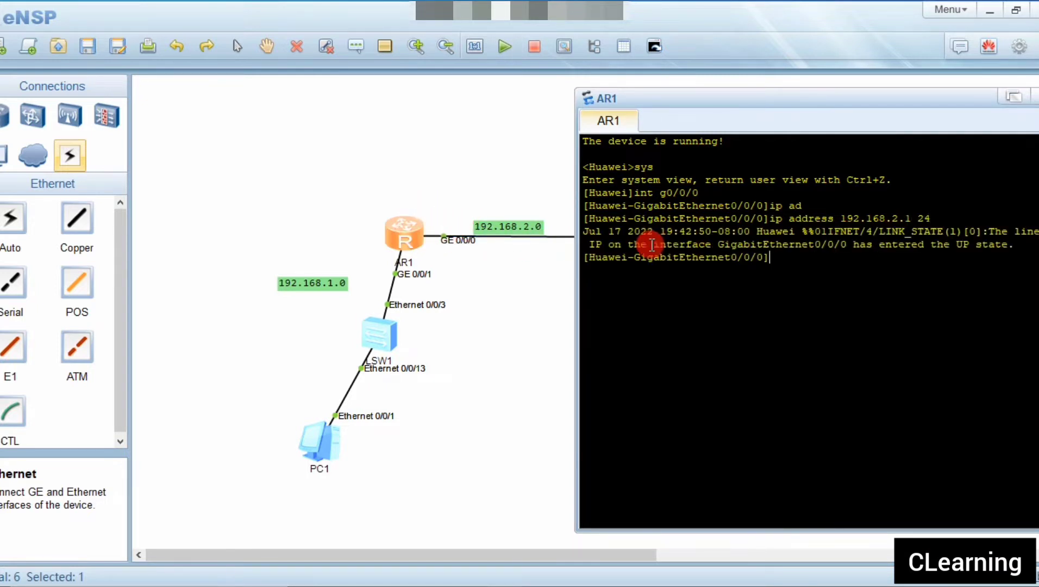
Assign IP address 192.168.1.1 with mask length 24 to AR1's interface g0/0/1 and close the console
drag(772, 99, 690, 114)
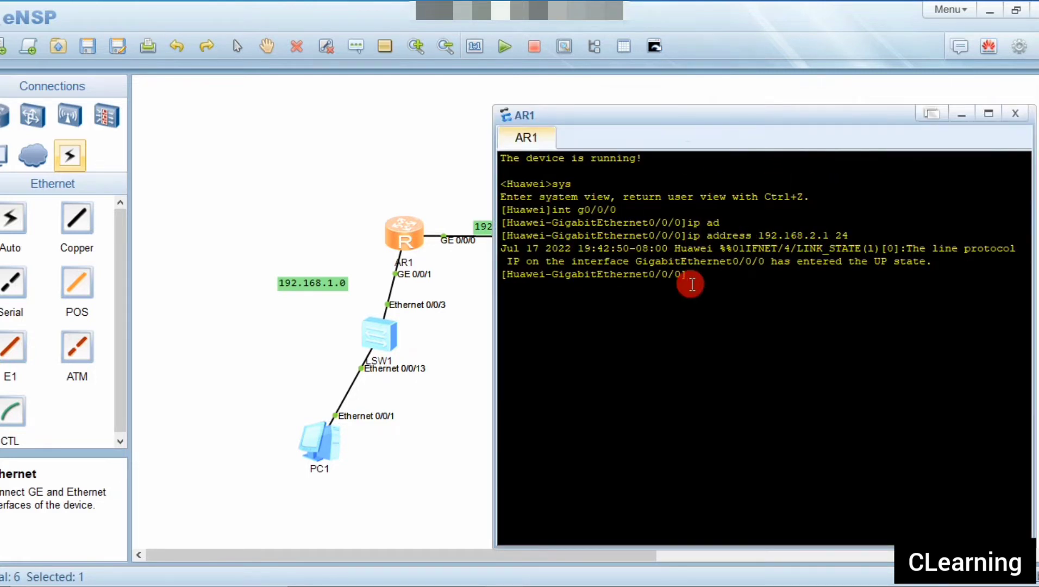
text(q)
key(Return)
key(Return)
text(int g0/0/0)
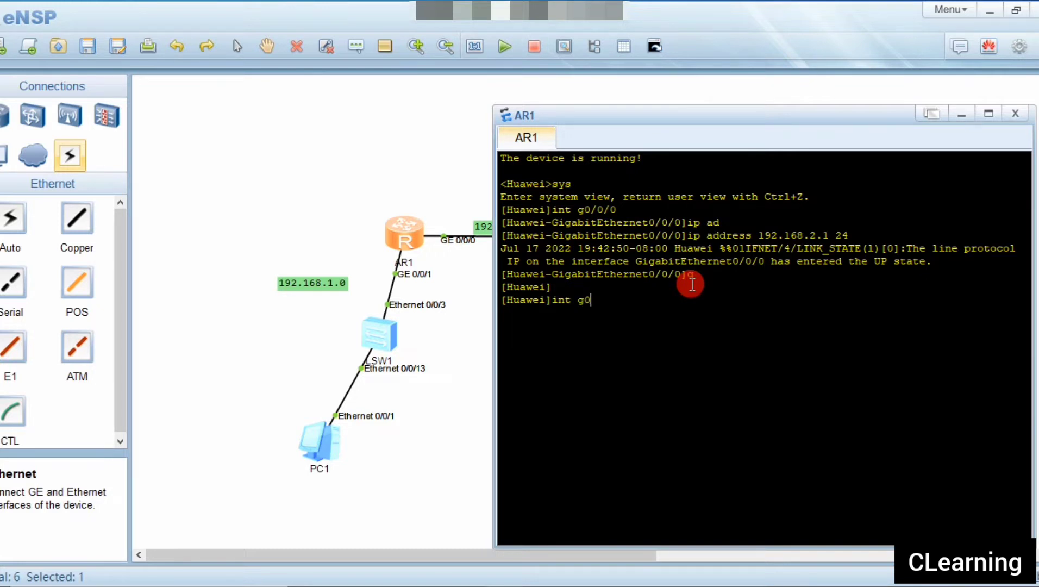
key(BackSpace)
text(1)
key(Return)
text(ip ad)
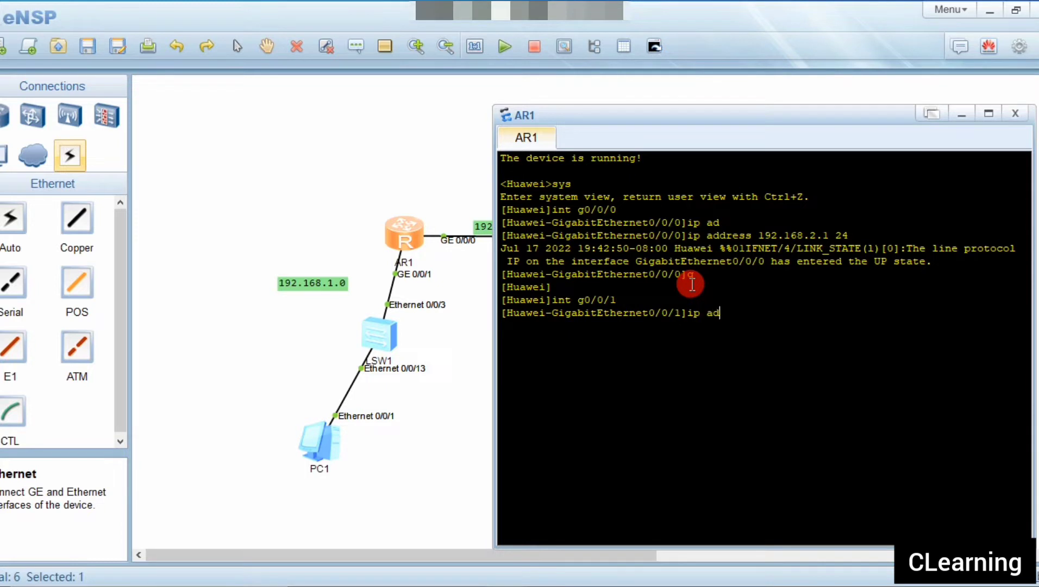
key(Tab)
text(192.)
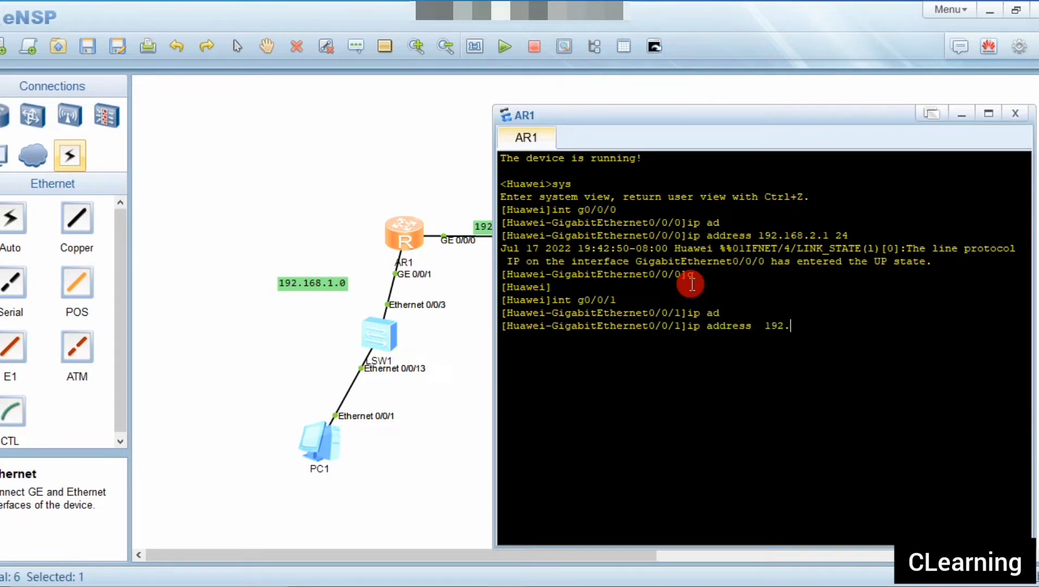
text(168.1.1 24)
key(Return)
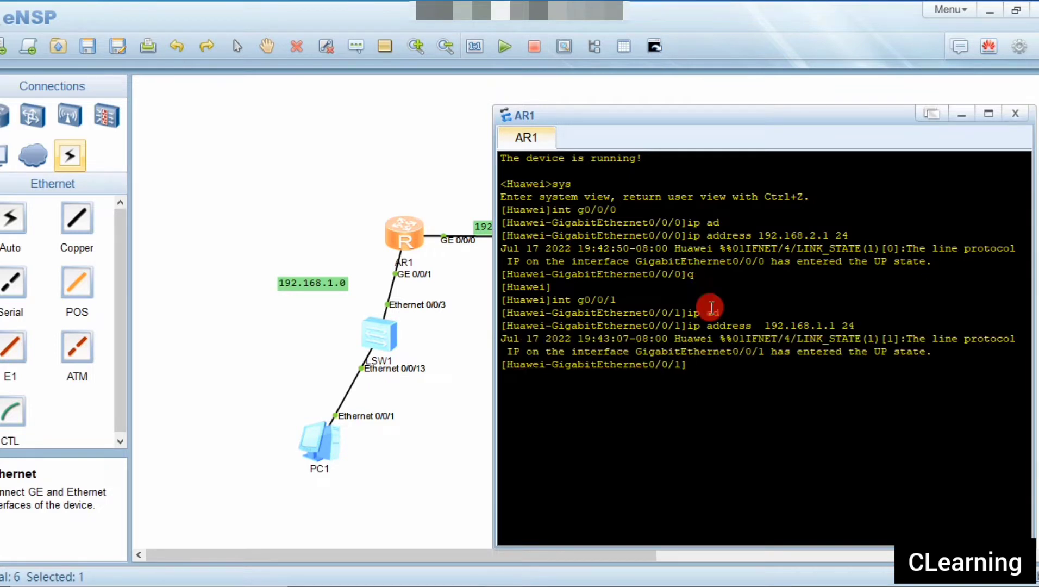
click(1014, 113)
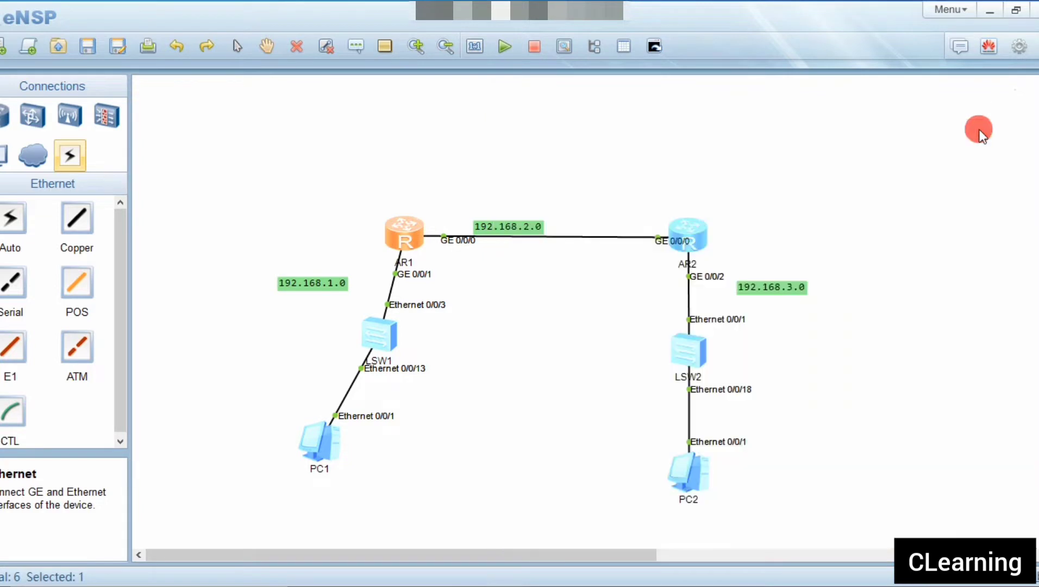
Open AR2's console and enter system view with sys
double_click(708, 245)
drag(475, 85, 845, 120)
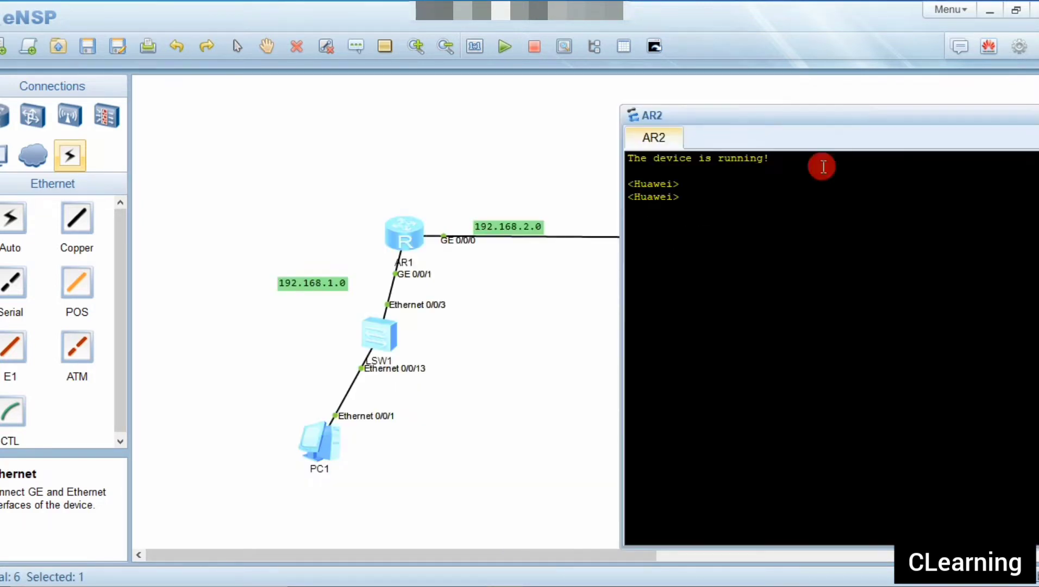
drag(745, 127, 888, 129)
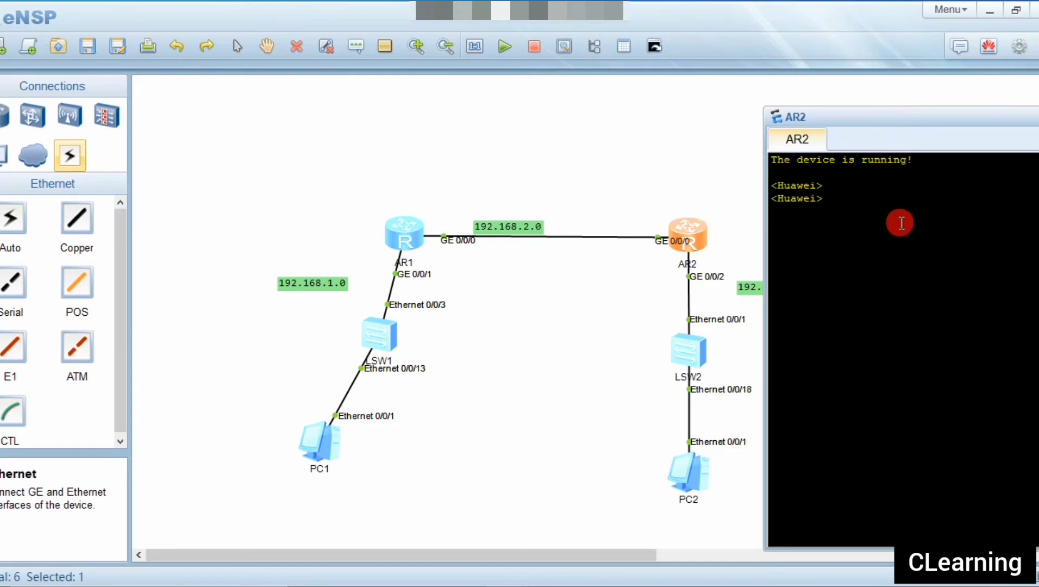
text(sys)
key(Return)
text(192.168.)
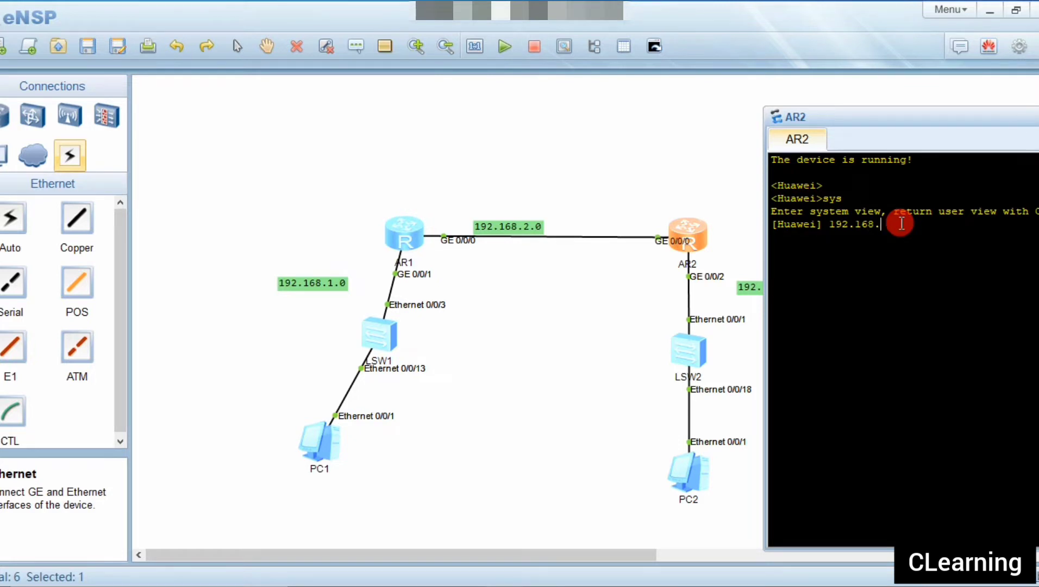
key(BackSpace)
key(BackSpace)
key(BackSpace)
key(BackSpace)
key(BackSpace)
key(BackSpace)
key(BackSpace)
Assign IP address 192.168.2.2 with mask length 24 to AR2's interface g0/0/0
text(int g0/0/0)
key(Return)
text(ip ad)
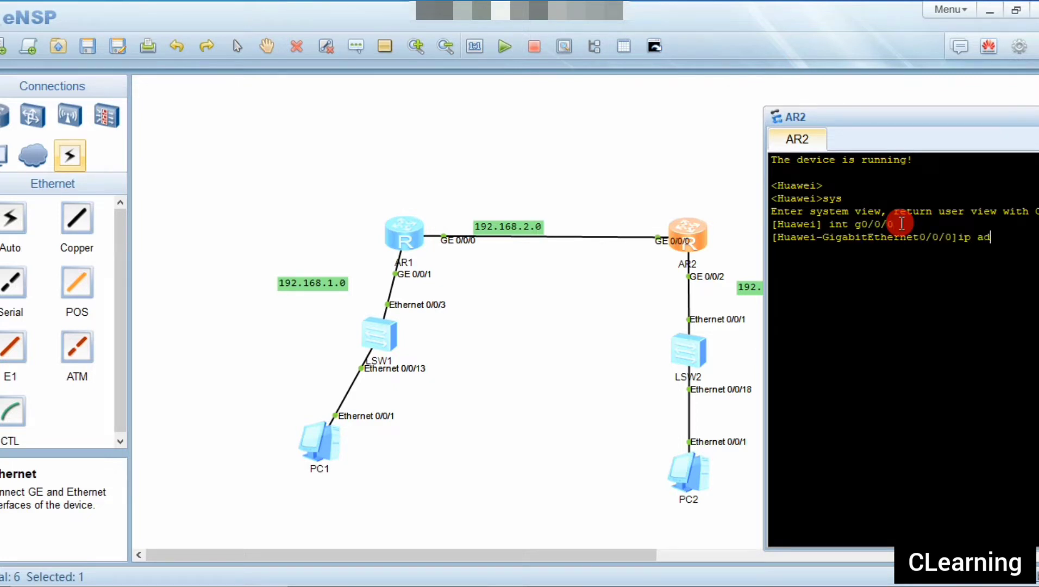
key(Tab)
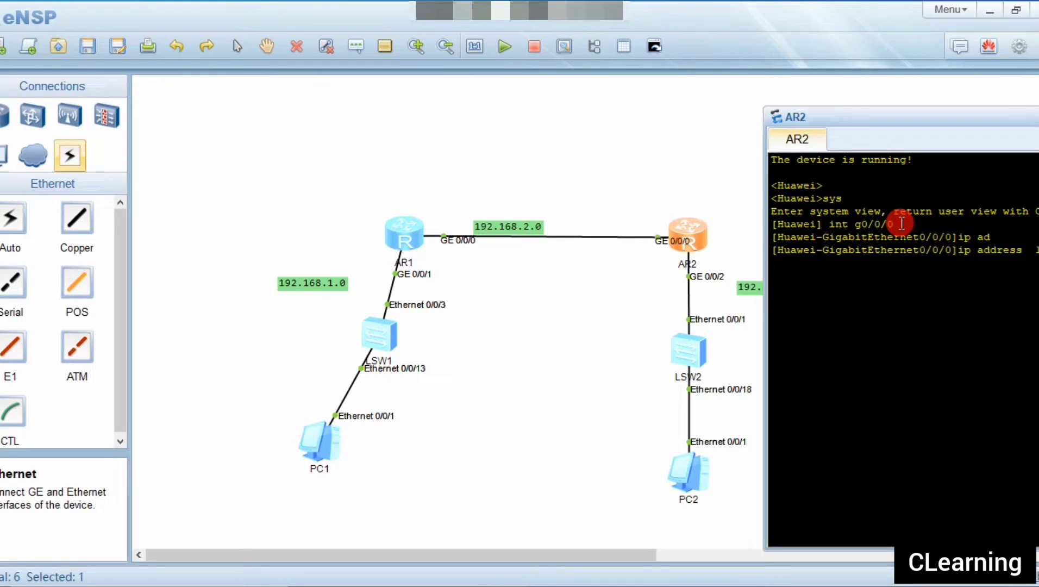
text(192.168.)
drag(907, 136, 755, 134)
text(1)
key(BackSpace)
text(2.2 2)
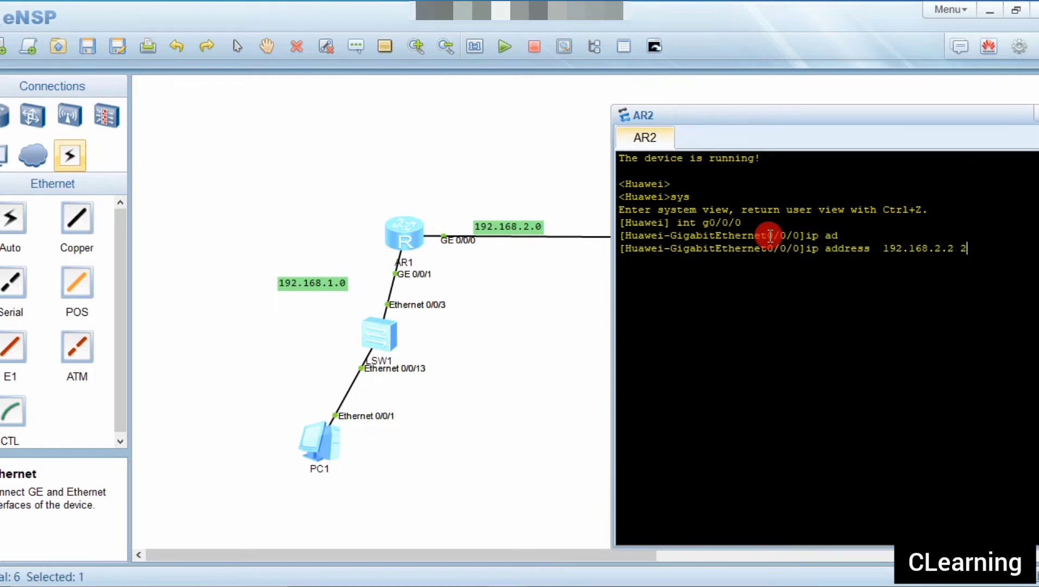
text(4)
key(Return)
In AR2's console, leave interface g0/0/0 and enter the configuration of interface g0/0/2
click(566, 191)
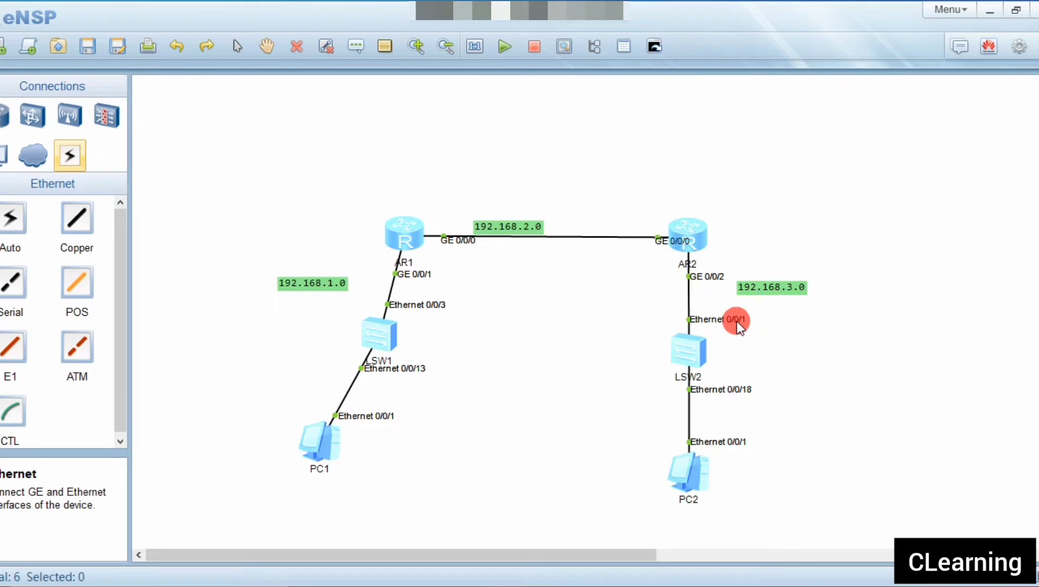
double_click(694, 241)
click(745, 140)
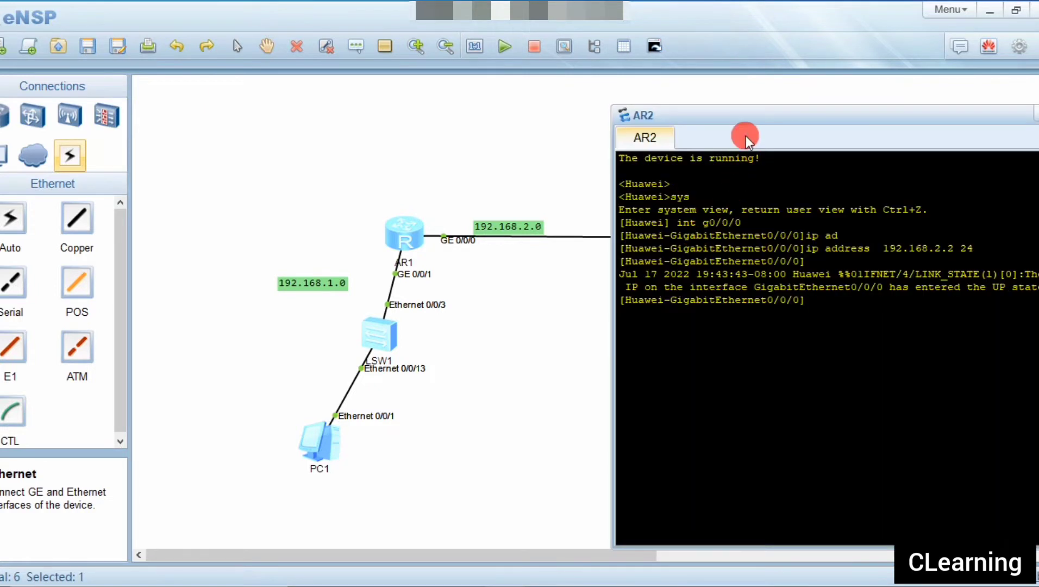
drag(812, 121, 780, 309)
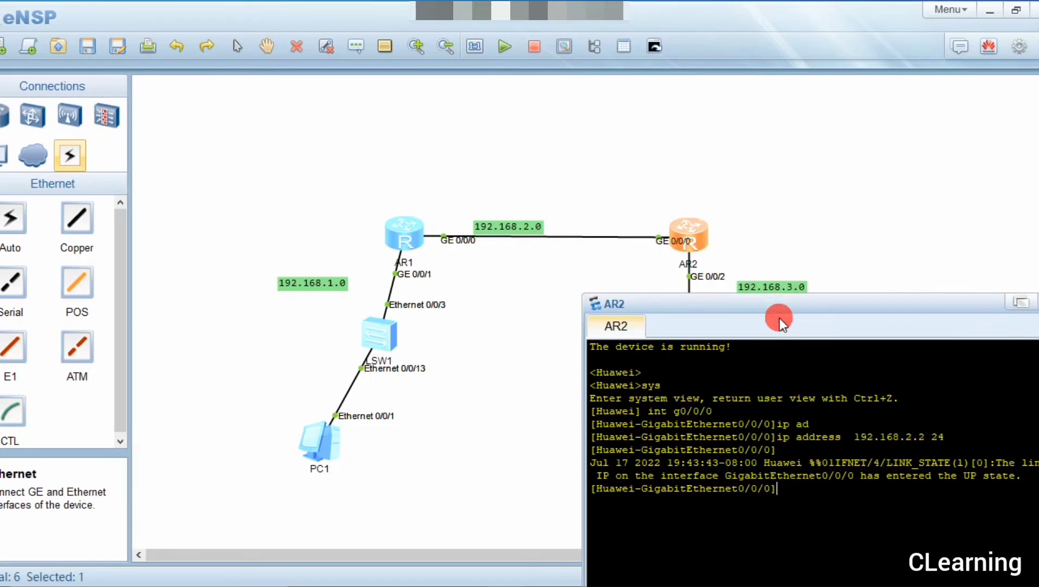
text(q)
key(Return)
text(int g)
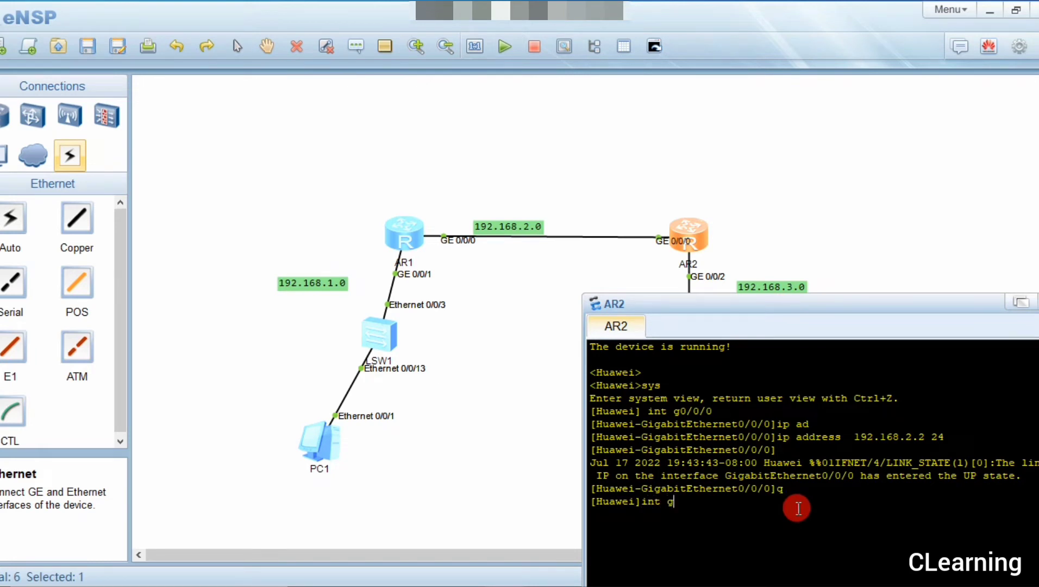
text(0/0/2)
key(Return)
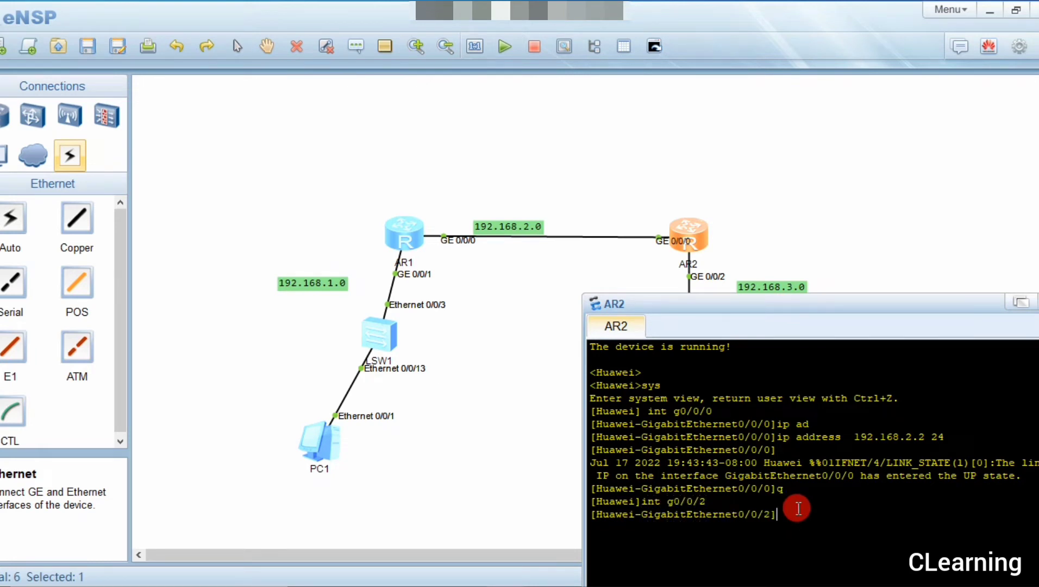
Assign IP address 192.168.3.1 with mask length 24 to AR2's interface g0/0/2 and close the console
text(ip ad)
key(Tab)
text(192.168)
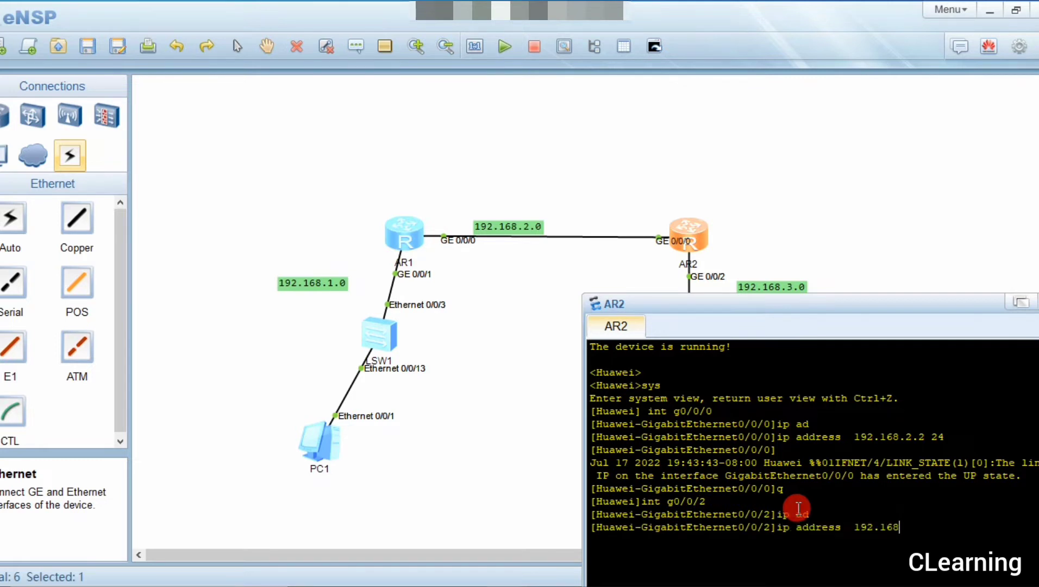
text(.3.1 24)
key(Return)
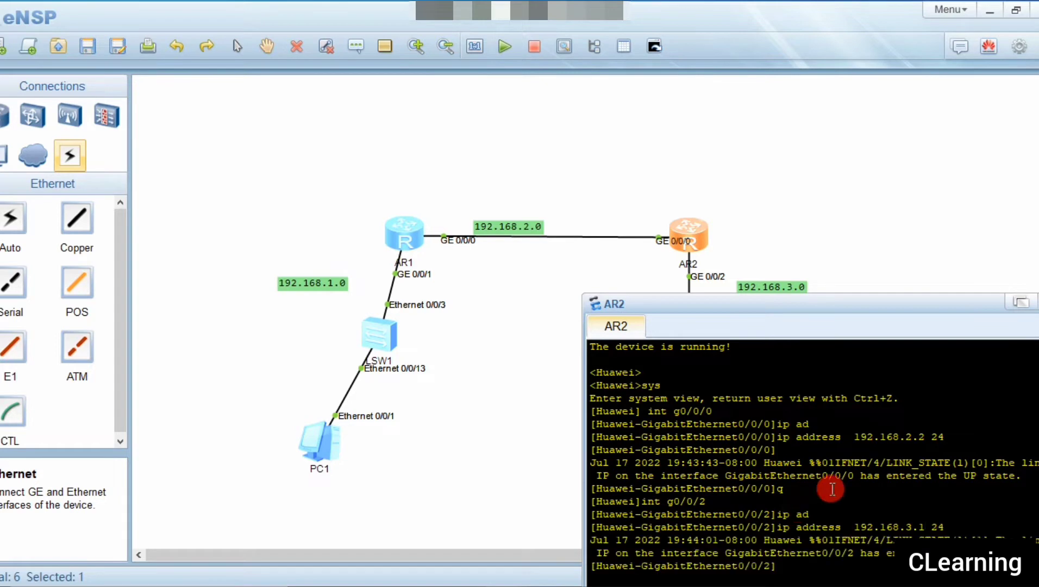
drag(828, 308, 692, 171)
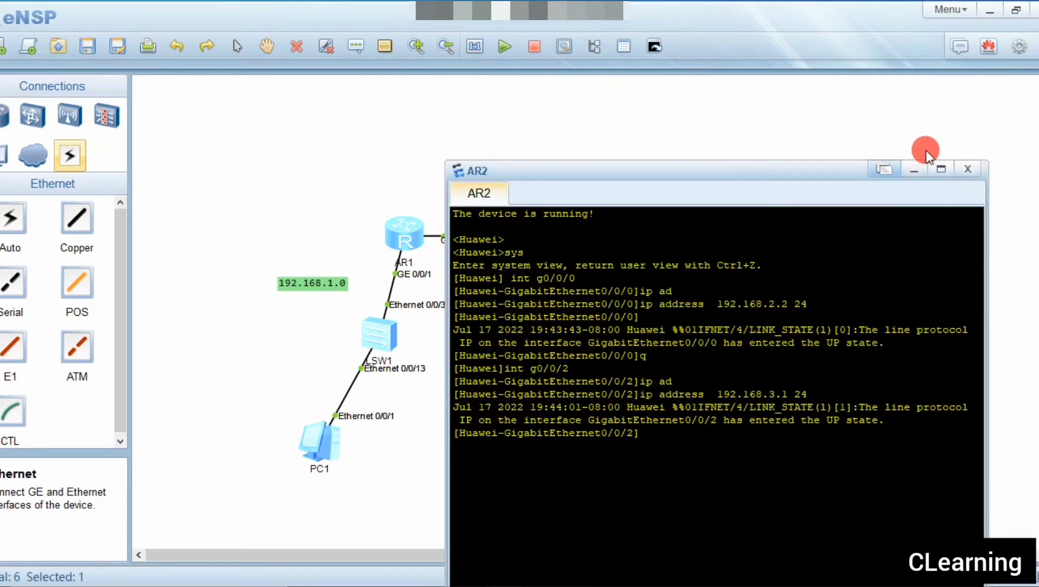
click(968, 169)
Ping the gateway 192.168.1.1 from PC1's command line
double_click(304, 448)
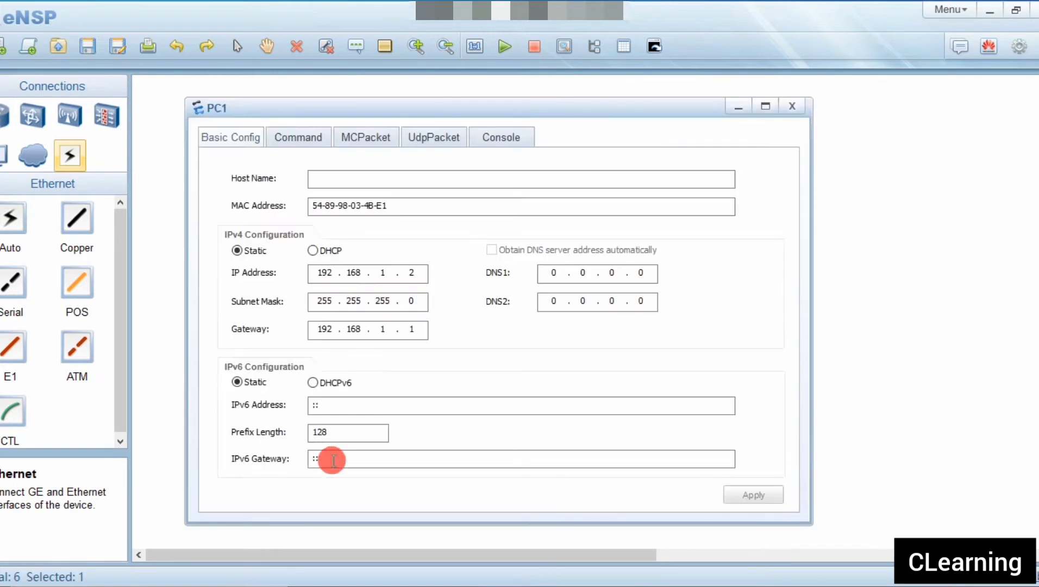
click(320, 135)
text(ping 192)
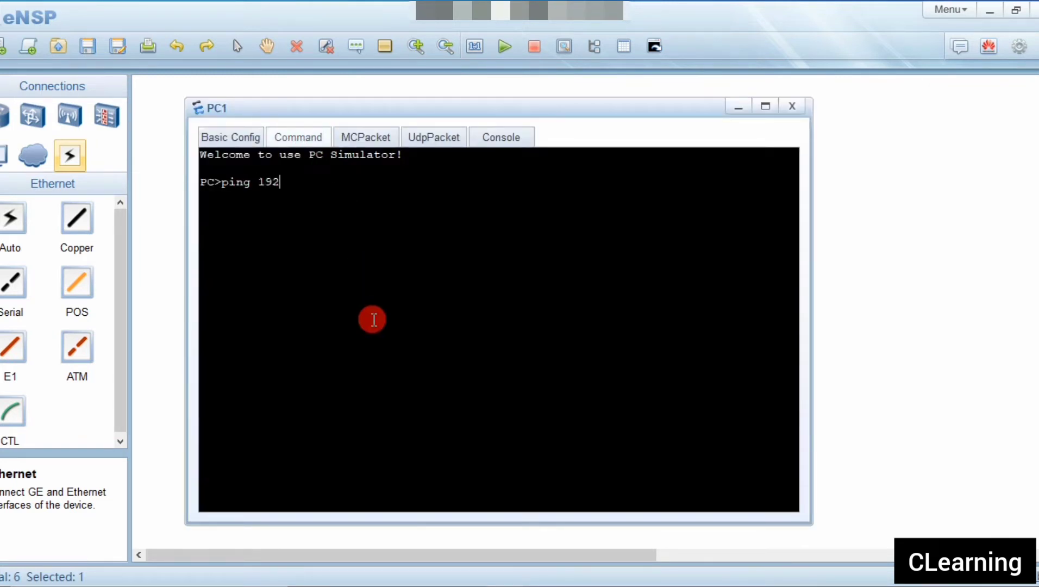
text(.168.1.1)
key(Return)
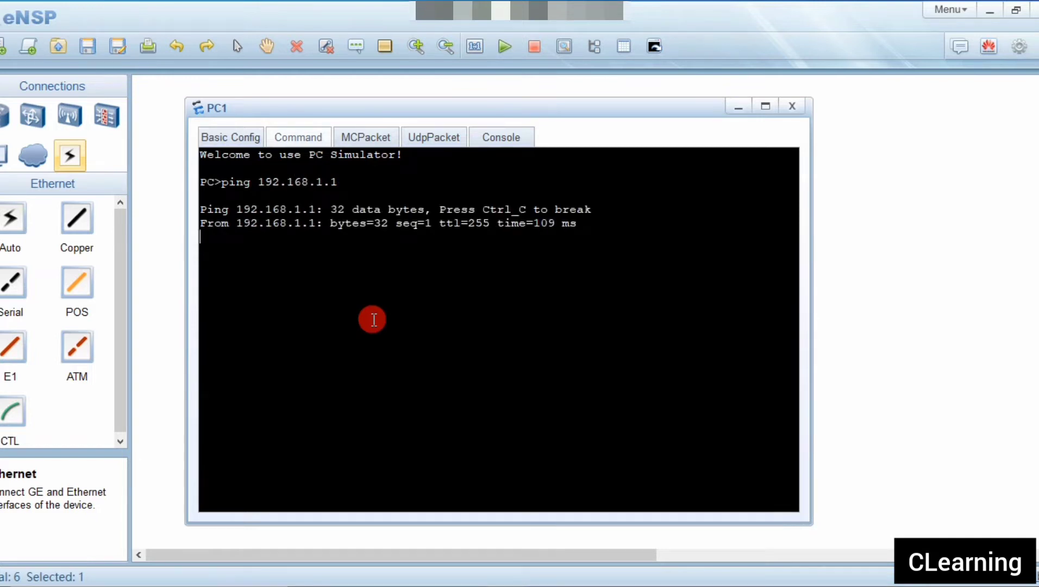
Ping the gateway 192.168.3.1 from PC2's command line and close PC2's window
click(881, 302)
double_click(688, 479)
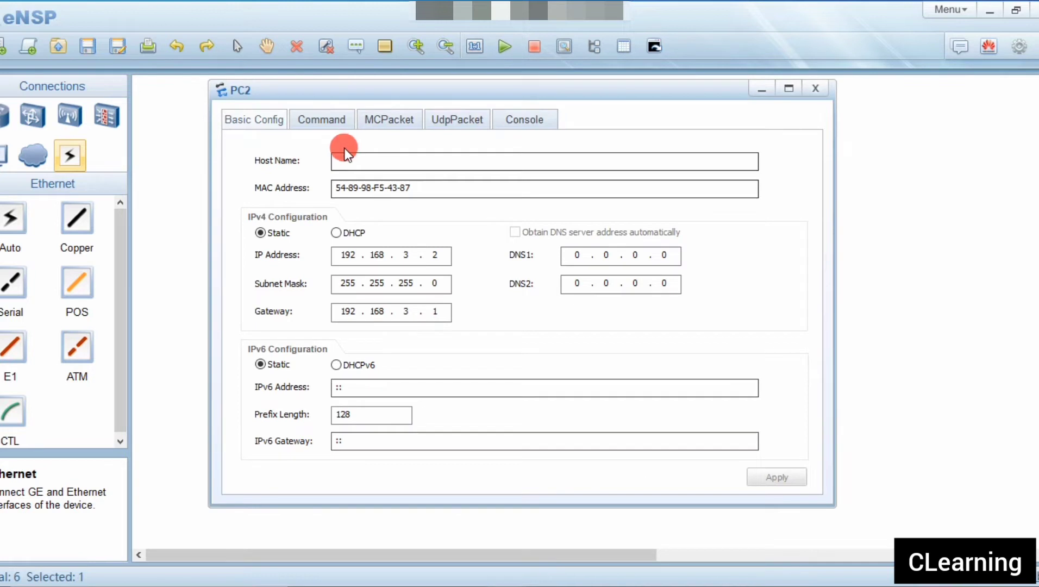
click(342, 116)
text(ping 192)
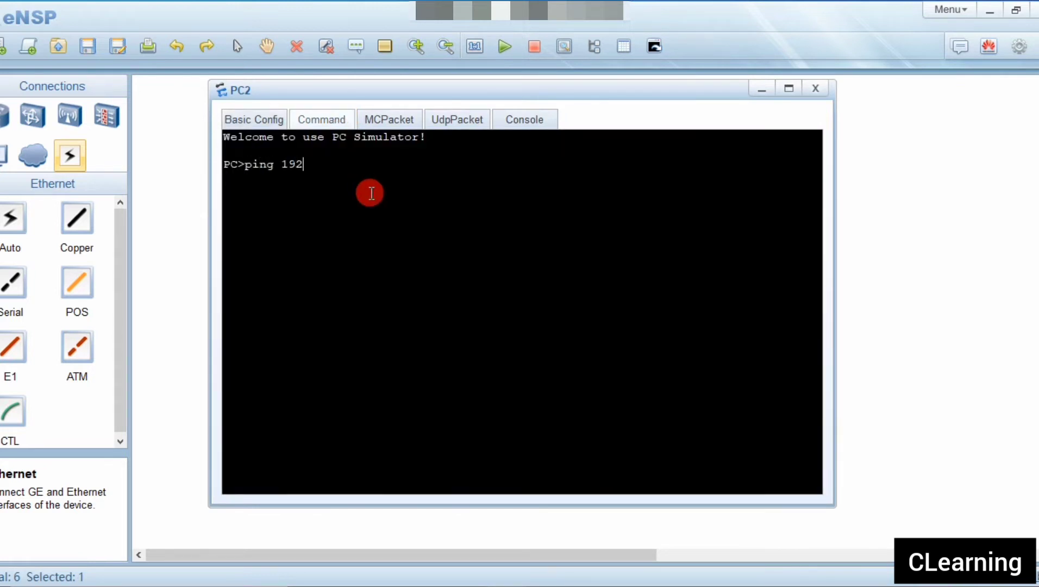
text(.168.3.1)
key(Return)
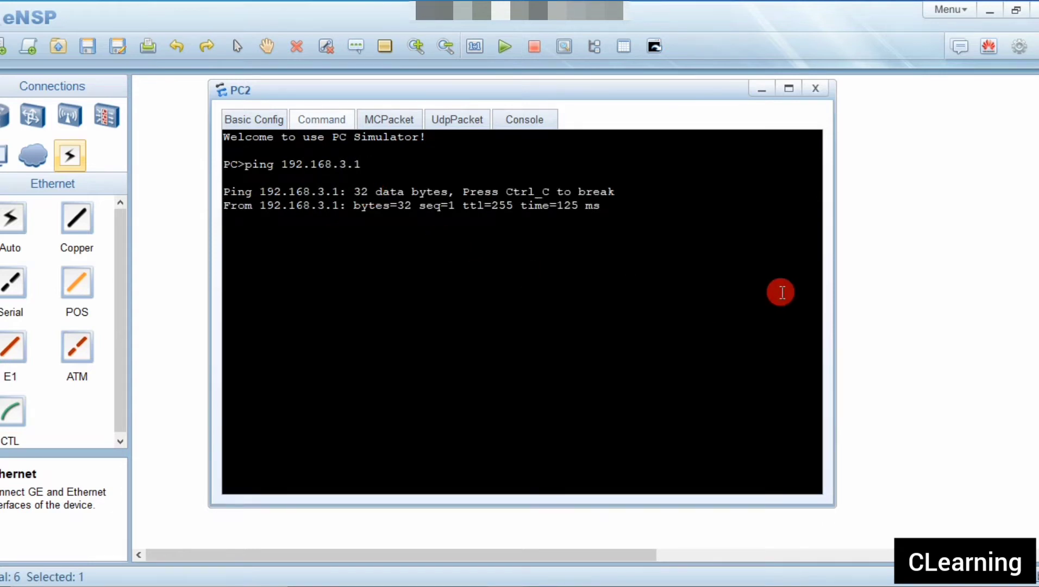
click(871, 266)
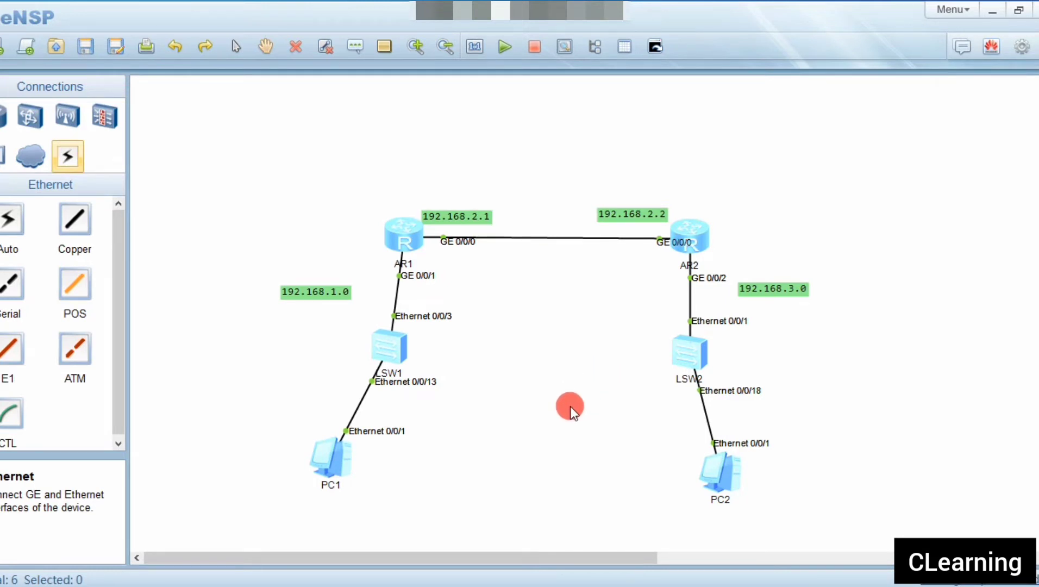
Open PC1's command line and move its window below the routers to examine the path towards AR2
double_click(331, 469)
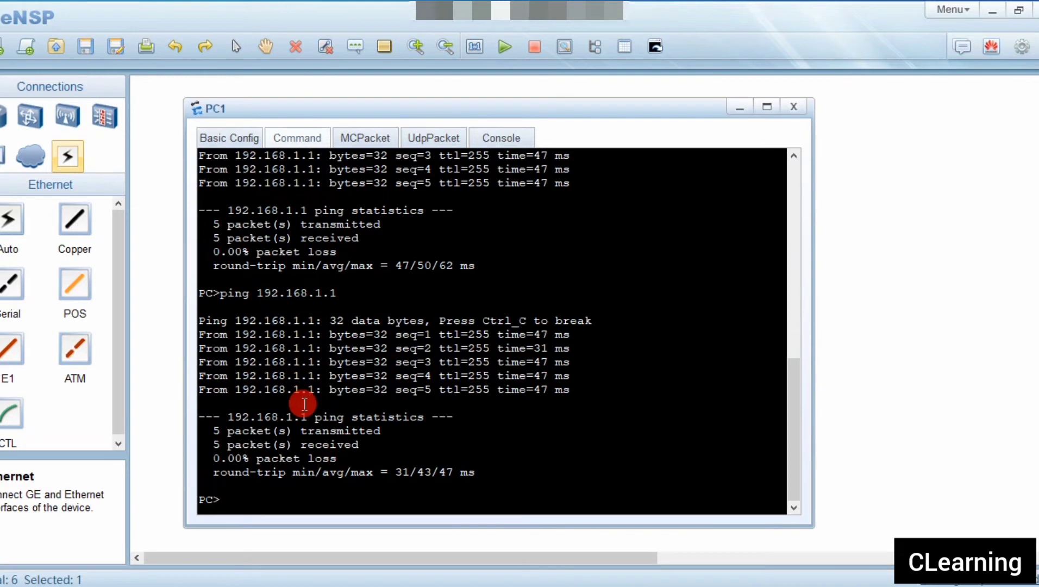
drag(447, 112, 466, 479)
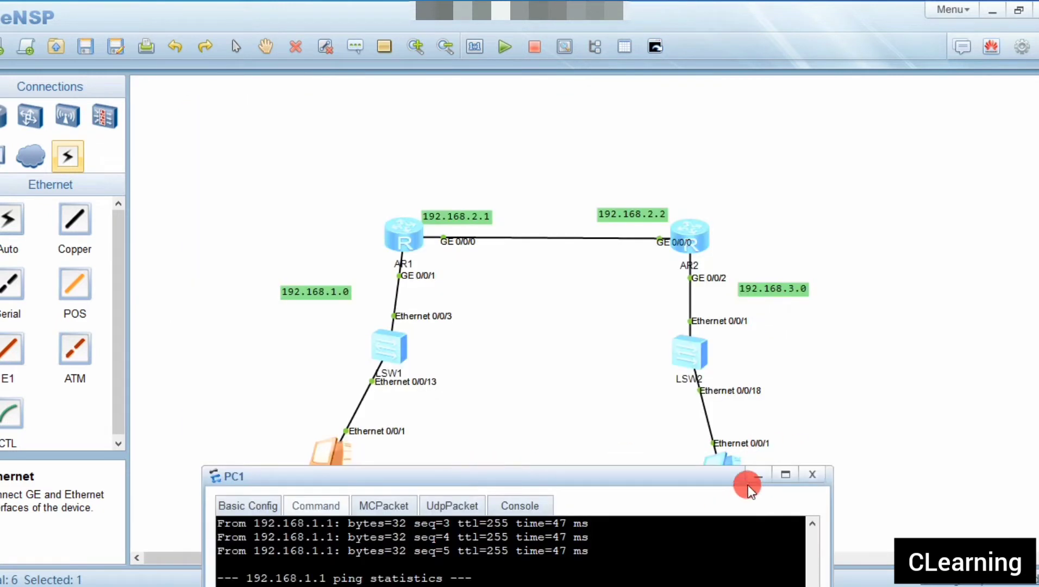
drag(674, 474, 519, 483)
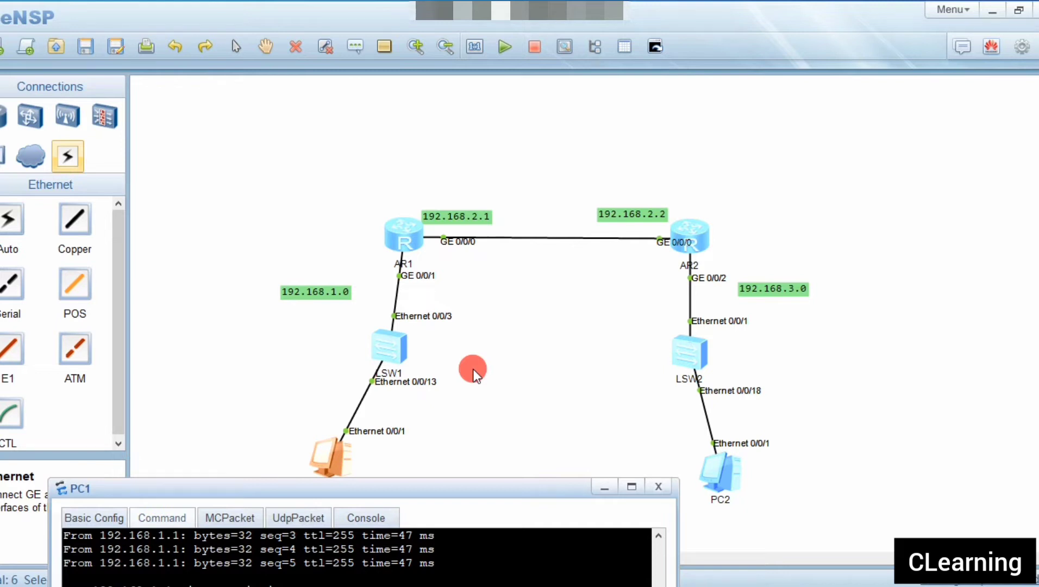
click(702, 234)
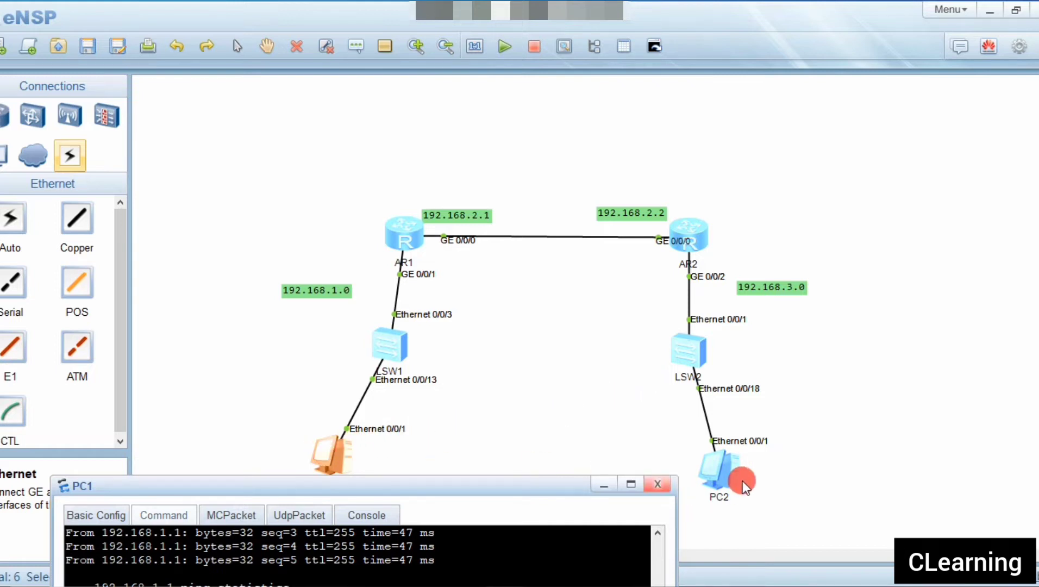
Ping 192.168.3.1 on the remote subnet from PC1's command line and close PC1's window
click(314, 456)
double_click(317, 454)
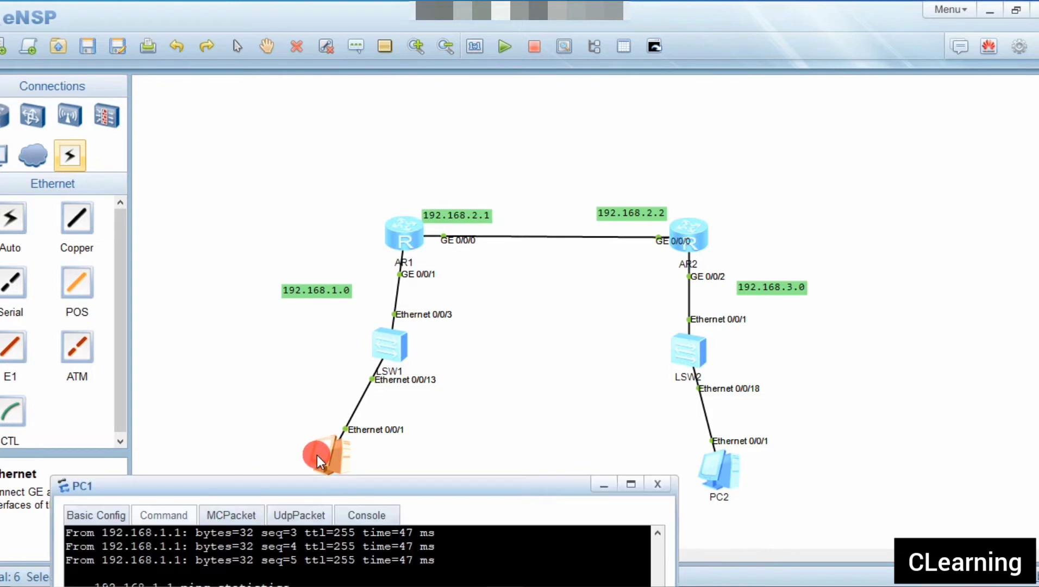
drag(344, 482, 370, 146)
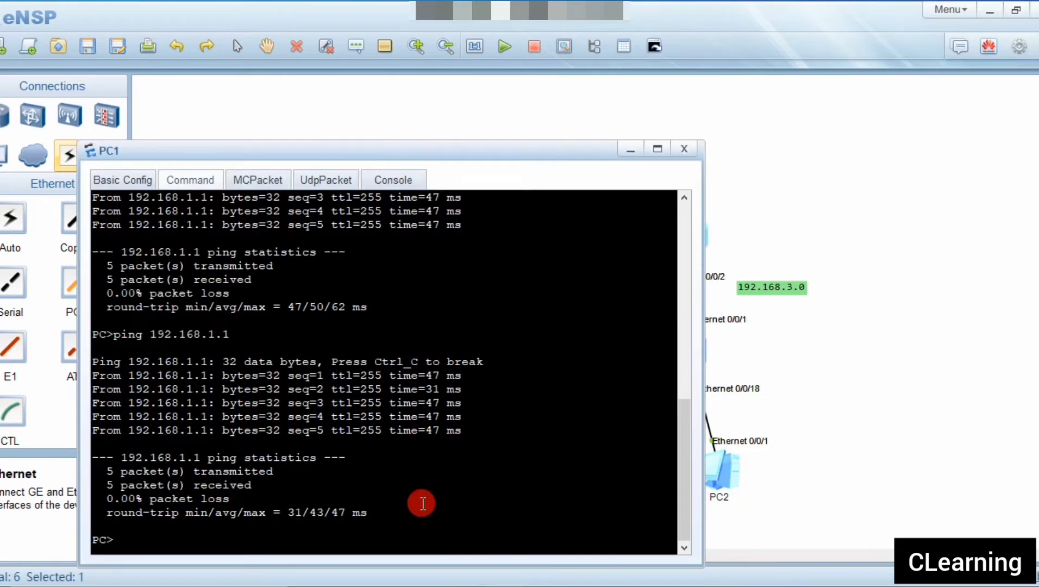
text(ping 192.168,.3.1)
key(BackSpace)
key(BackSpace)
key(BackSpace)
key(BackSpace)
key(BackSpace)
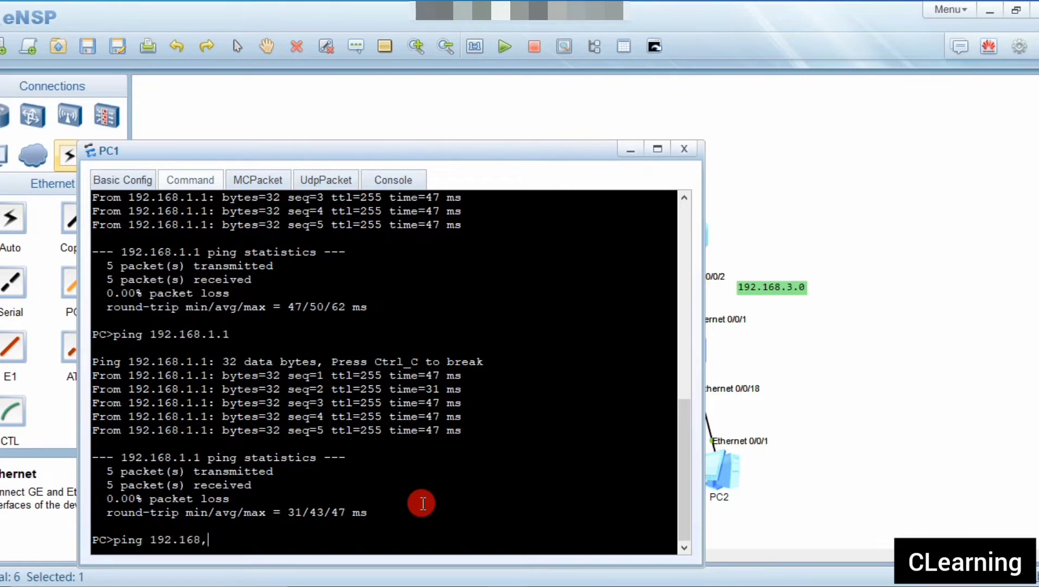
text(.3.1)
key(Return)
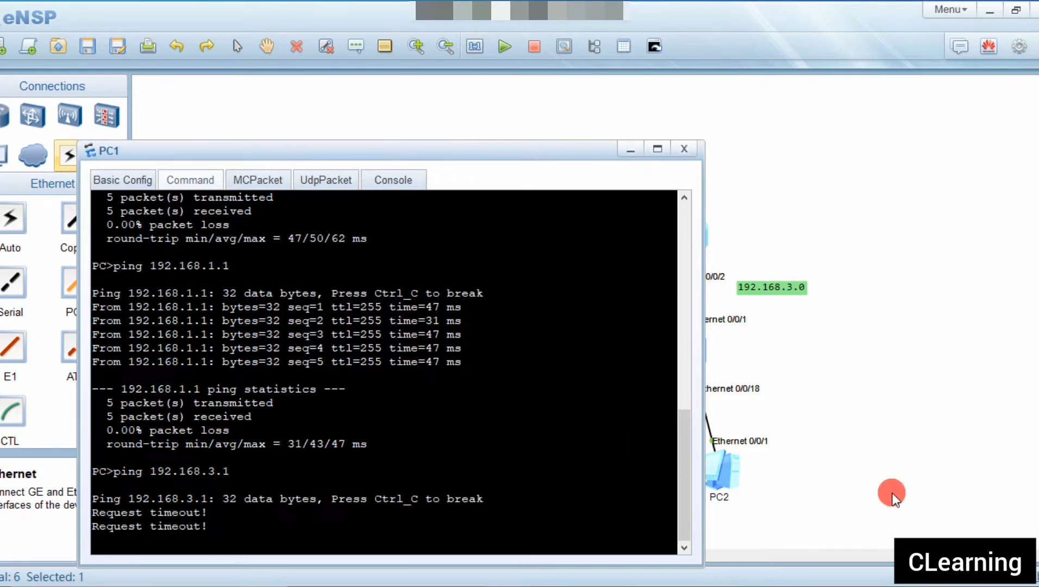
click(685, 149)
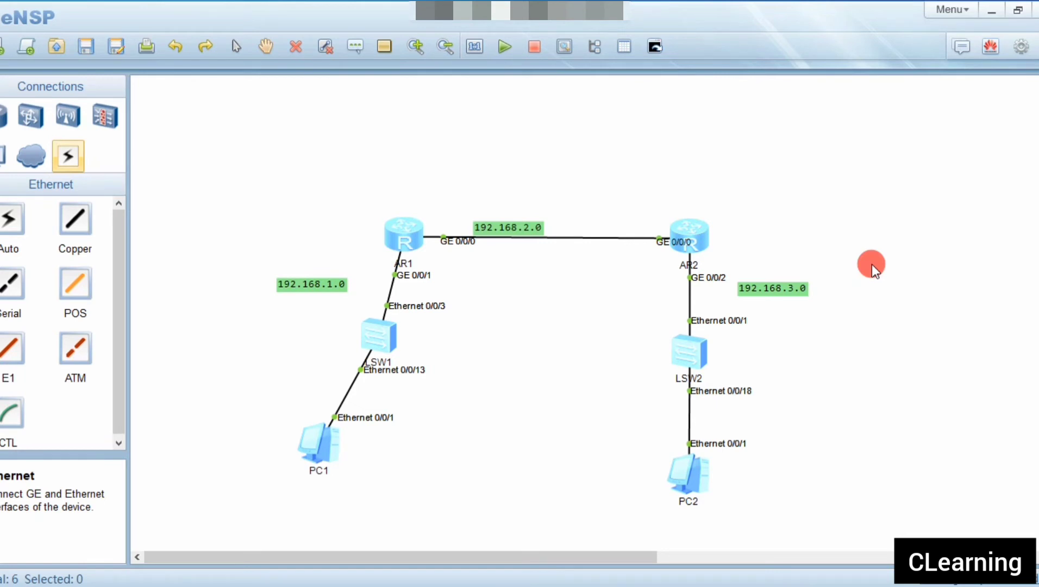
Tidy the topology by repositioning the 192.168.2.0 and 192.168.1.0 labels, PC1, PC2 and LSW1
drag(500, 234, 512, 208)
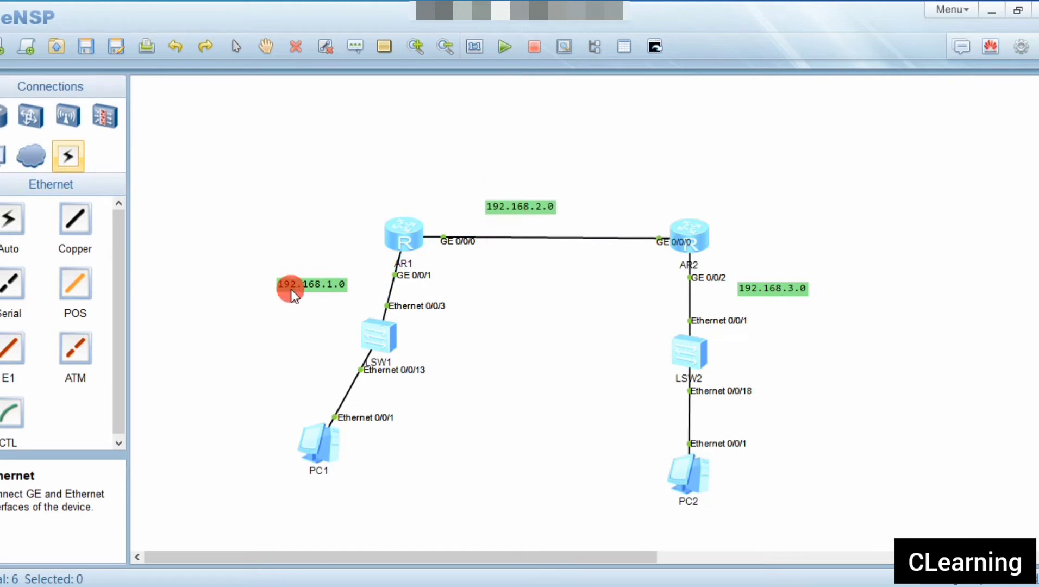
drag(290, 289, 296, 297)
drag(317, 440, 328, 454)
drag(686, 476, 720, 472)
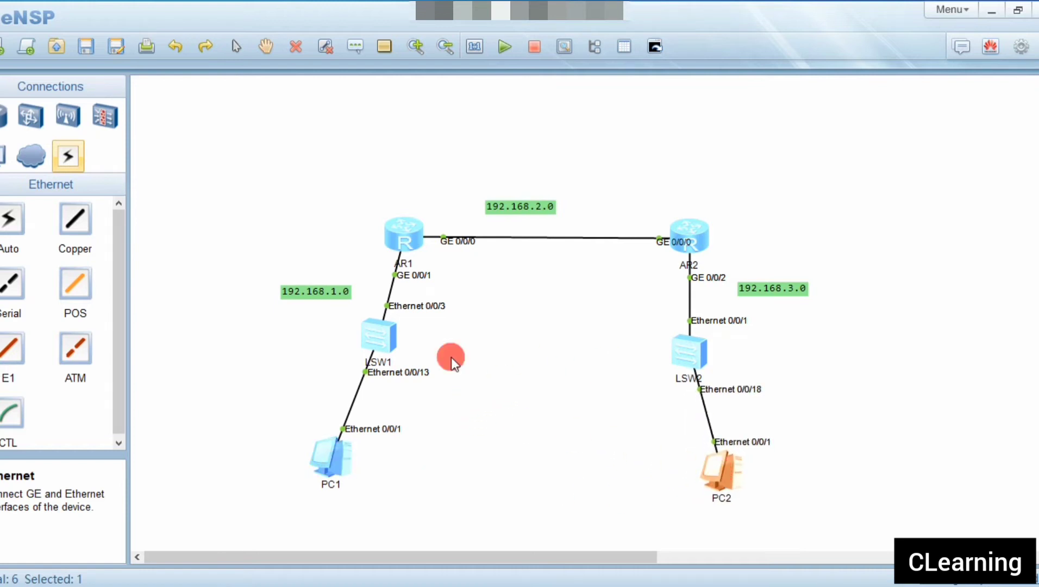
drag(374, 348, 386, 358)
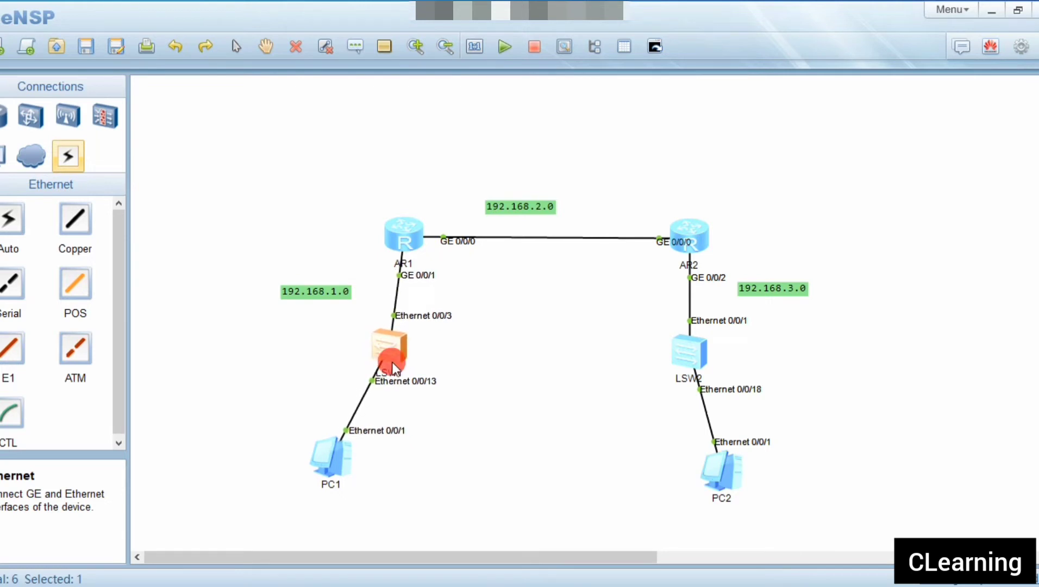
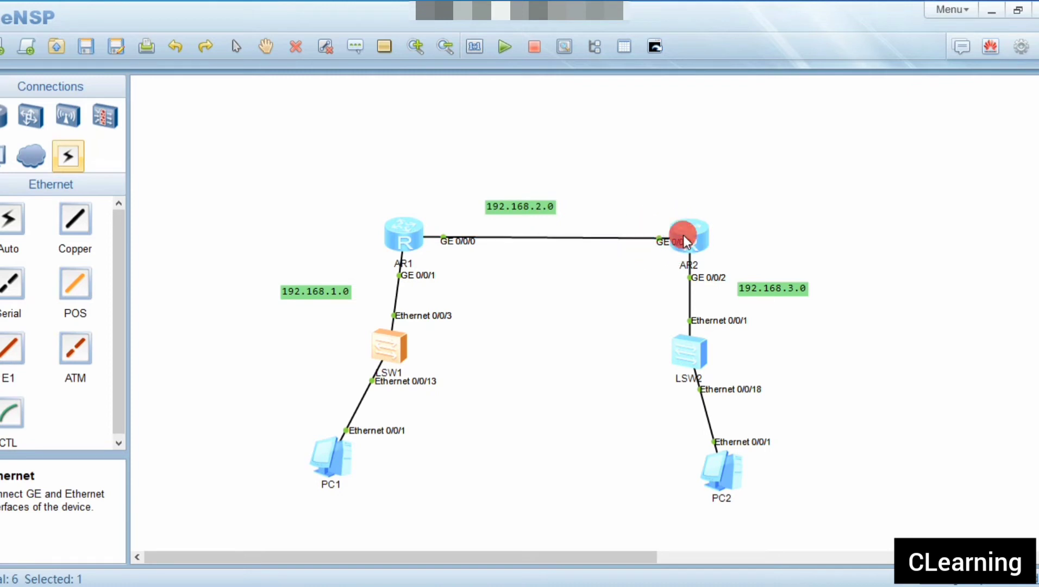
Change the label above the router link to 192.168.2.1 and move it beside AR1's GE 0/0/0
double_click(526, 207)
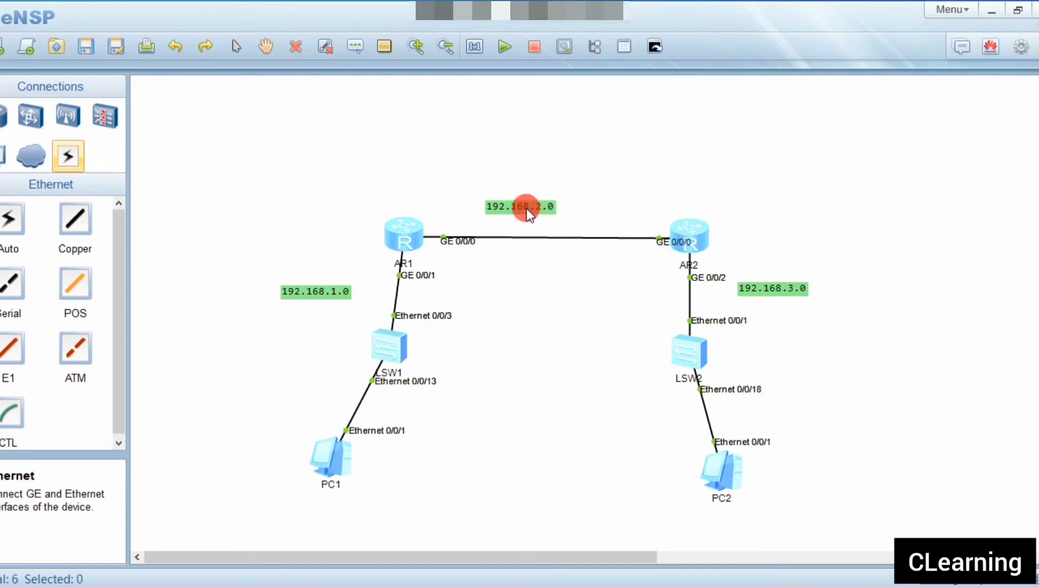
click(550, 207)
key(BackSpace)
text(1)
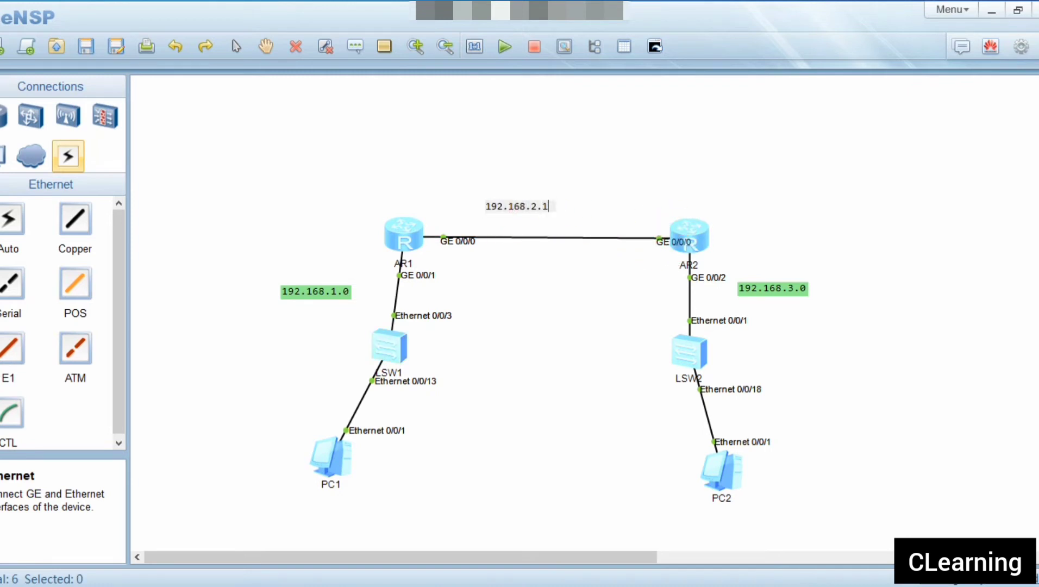
click(540, 220)
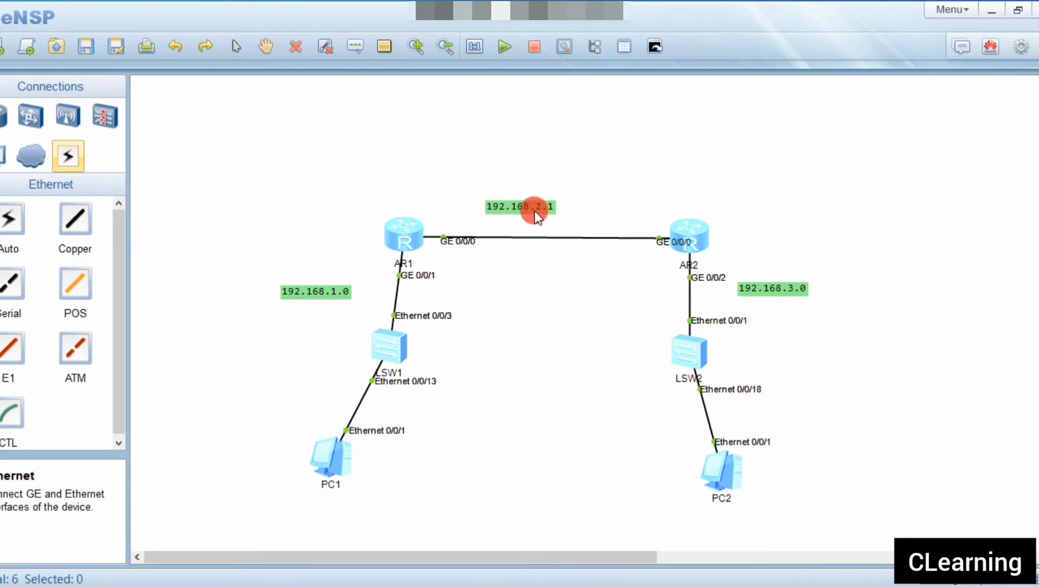
drag(505, 205, 441, 214)
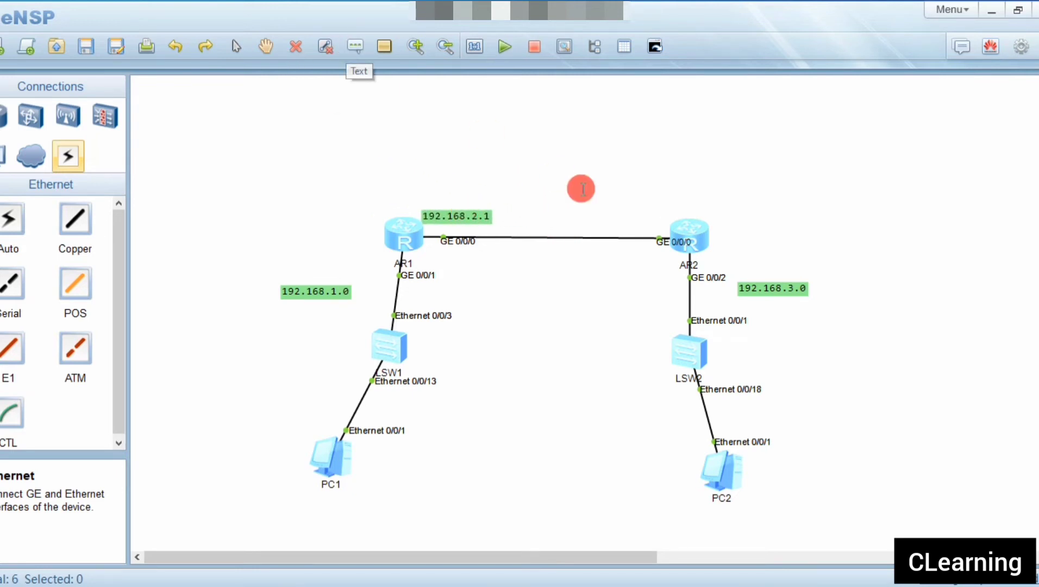
Add the text label 192.168.2.2 and place it beside AR2's GE 0/0/0 above the router link
click(630, 219)
text(192.168)
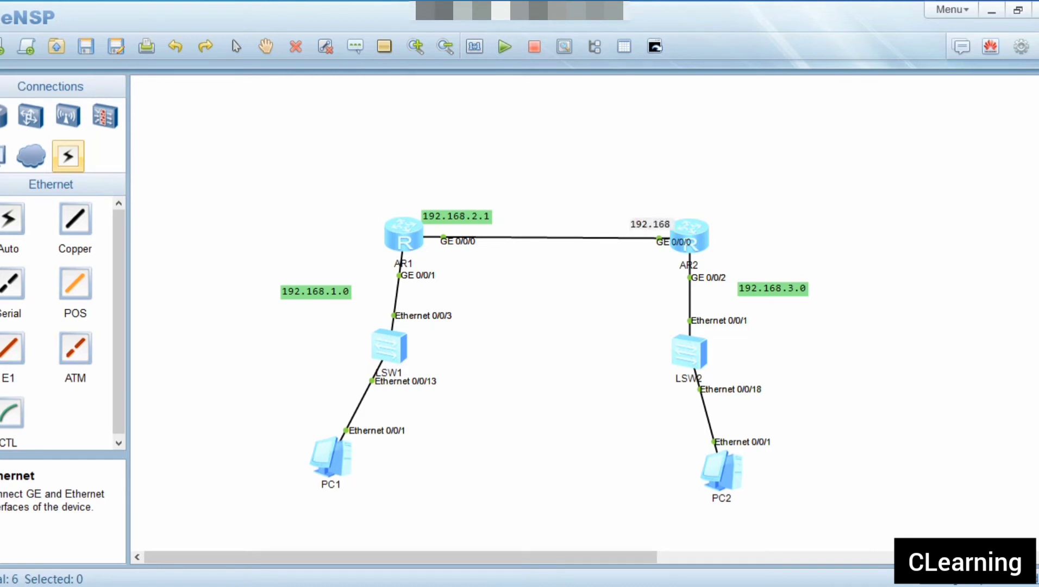
text(.2.2)
click(654, 313)
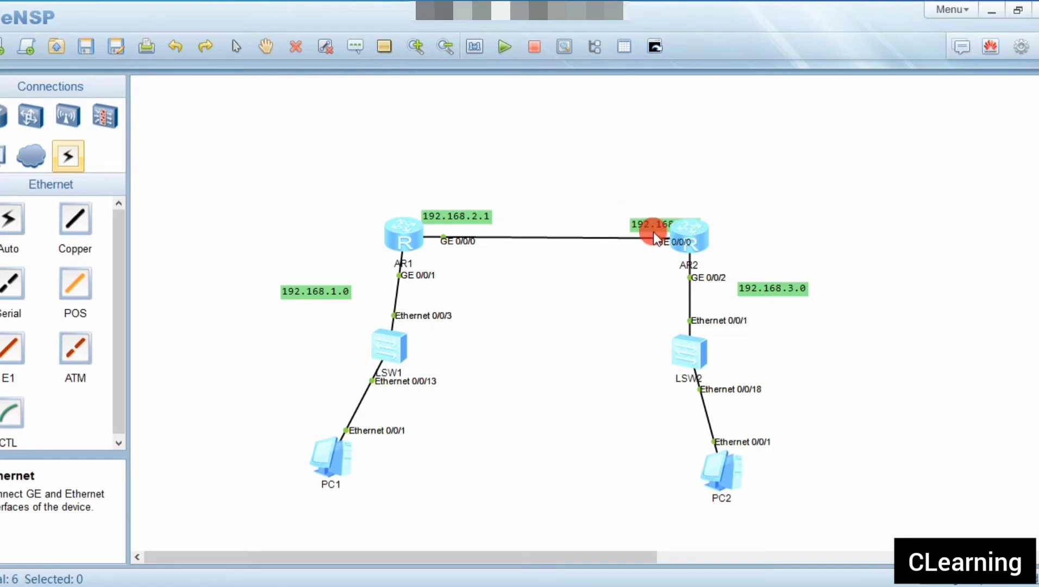
drag(650, 223, 617, 211)
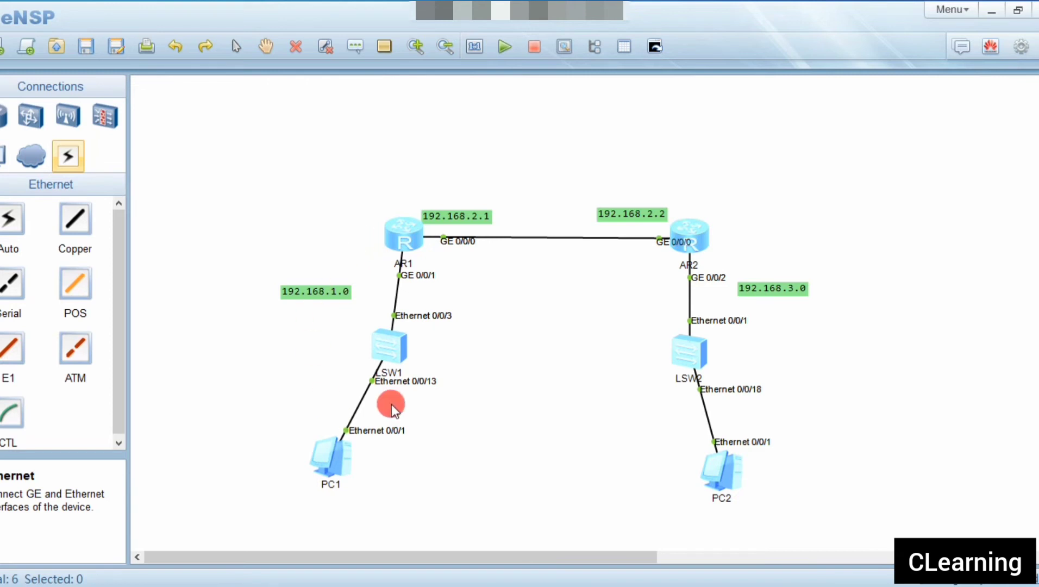
Open AR1's console, move it aside and leave the configuration of interface g0/0/1
double_click(410, 237)
drag(380, 83, 713, 84)
text(q)
key(Return)
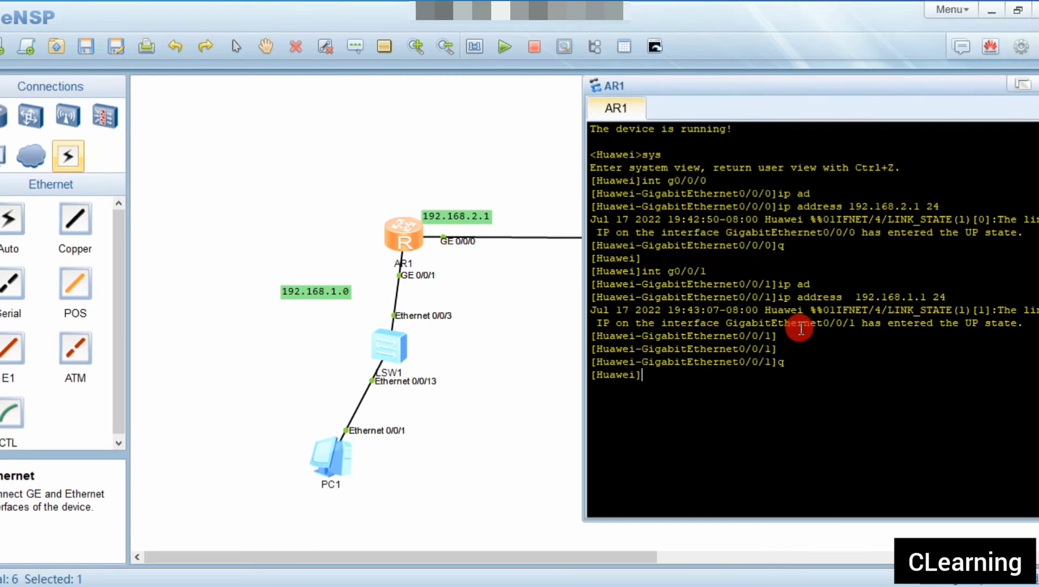
Begin a static route command on AR1 for destination network 192.168.3.0 and move the console clear of AR2's side of the topology
text(ip rou)
key(Tab)
text(-)
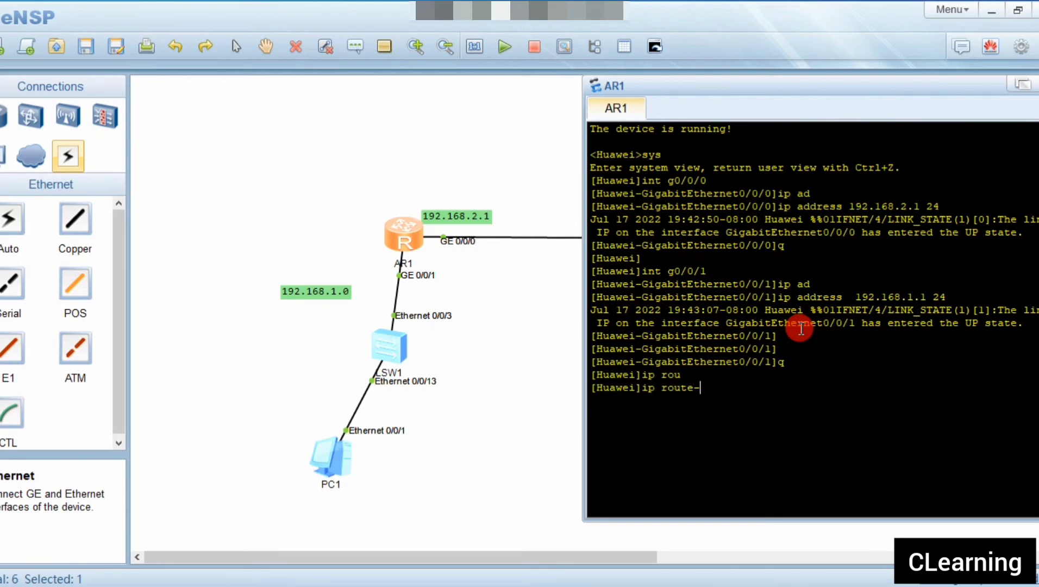
key(Tab)
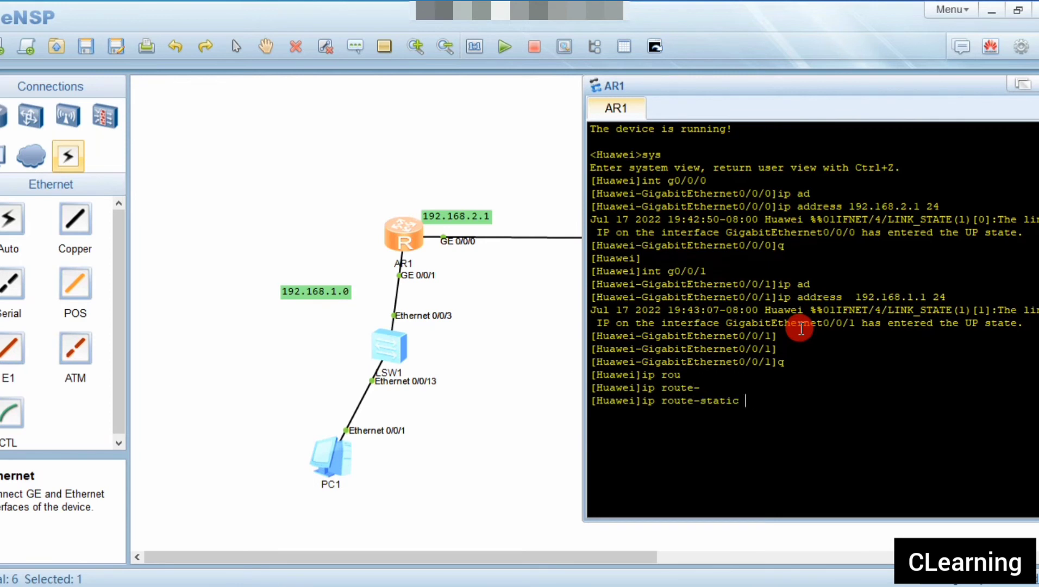
text(192.168.3.0)
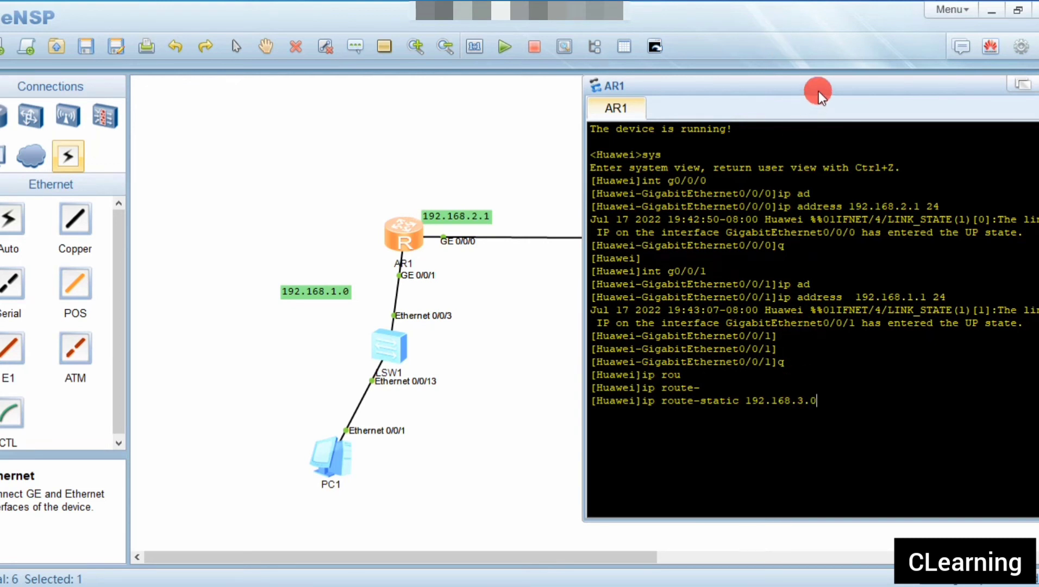
drag(820, 90, 351, 285)
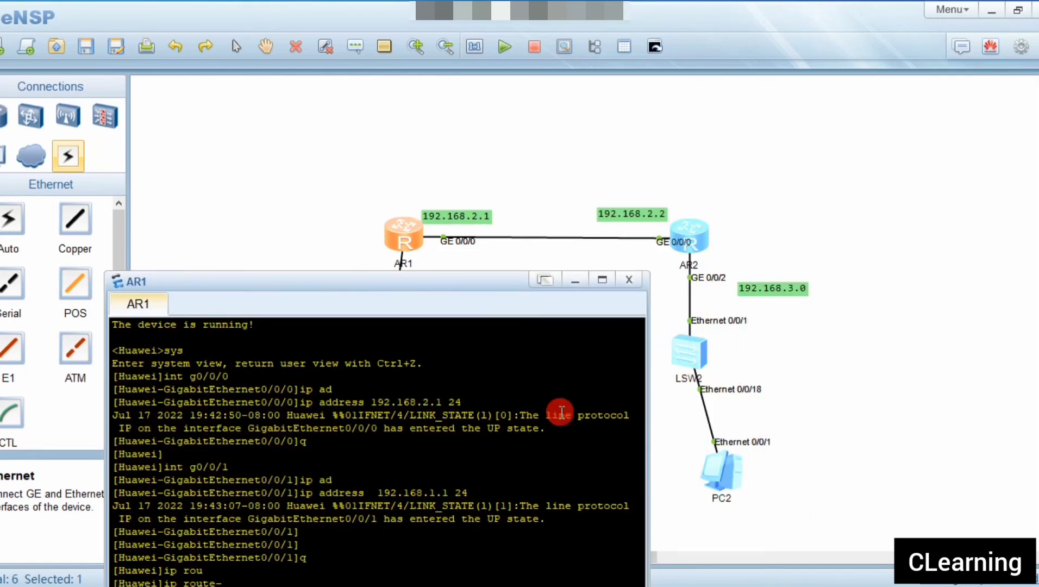
drag(401, 274, 341, 104)
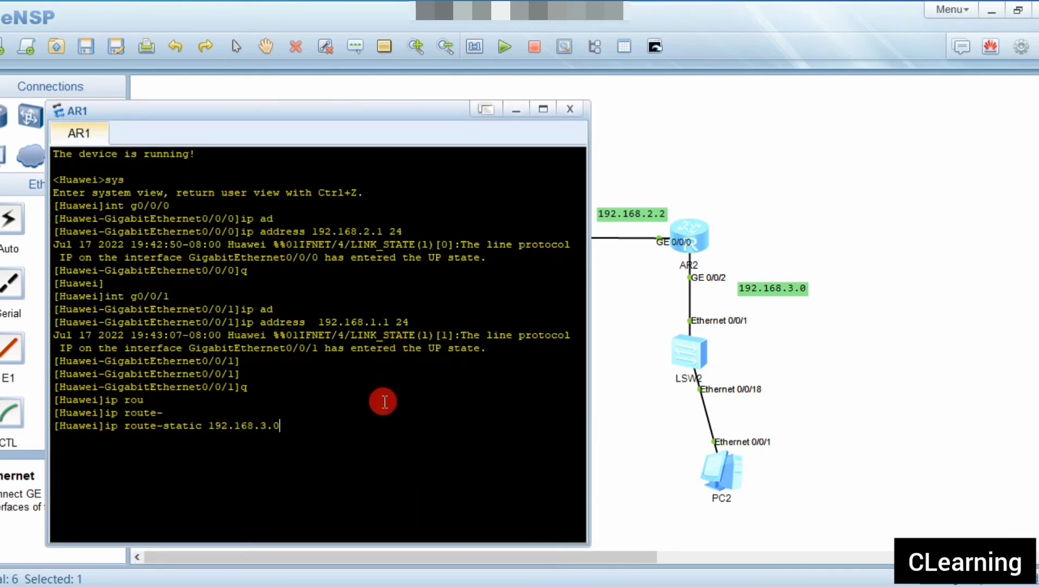
Complete AR1's static route with mask 255.255.255.0 and next hop 192.168.2.2, and close its console
text(255.255.255.0)
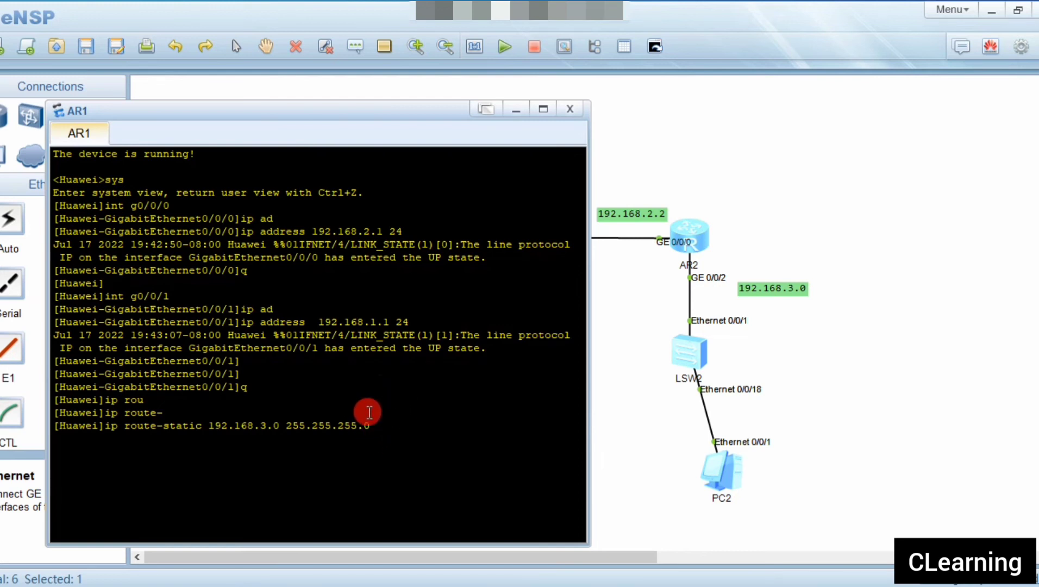
drag(363, 428, 377, 428)
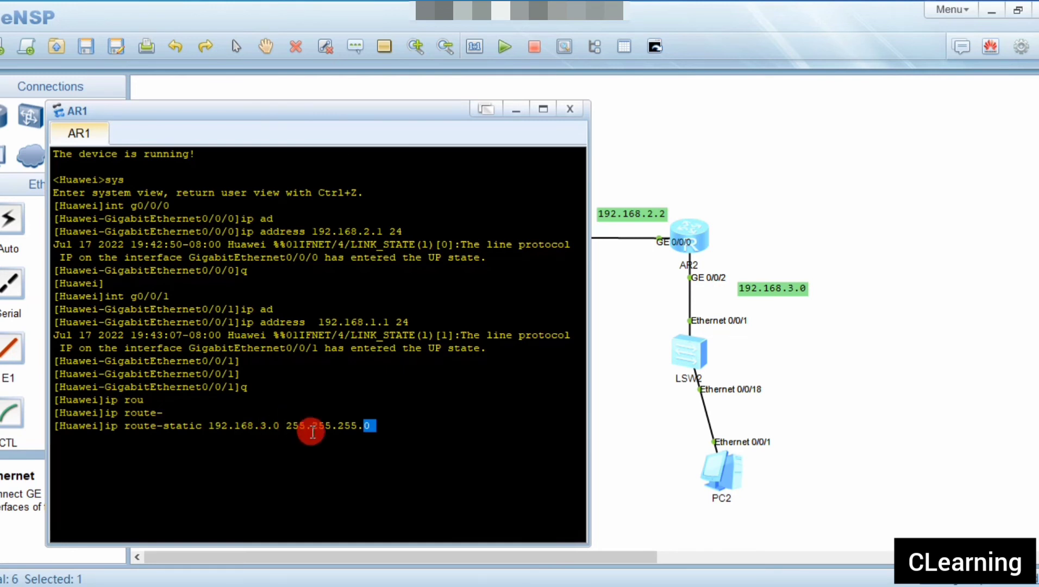
click(373, 425)
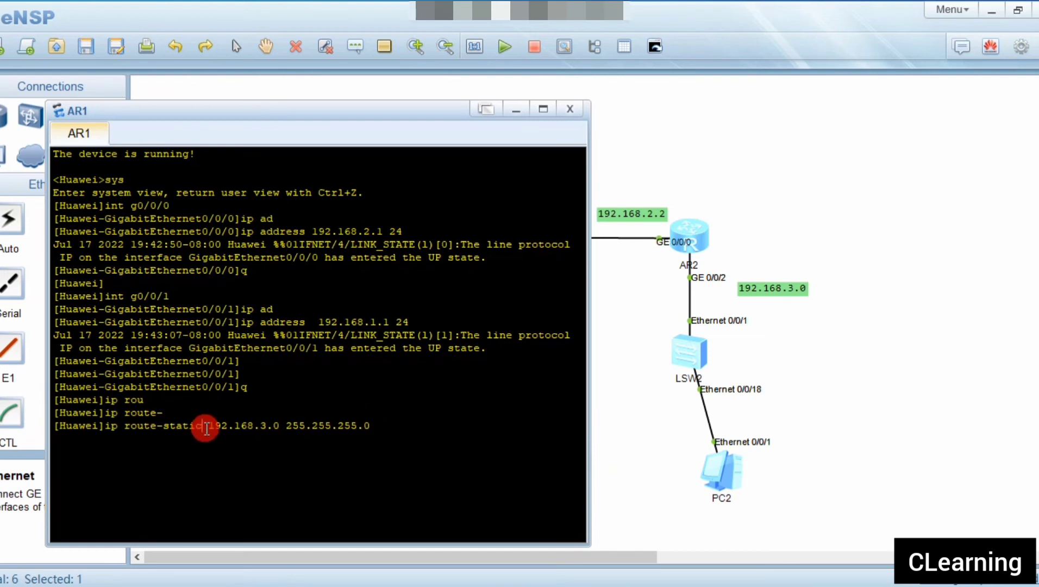
drag(204, 425, 376, 426)
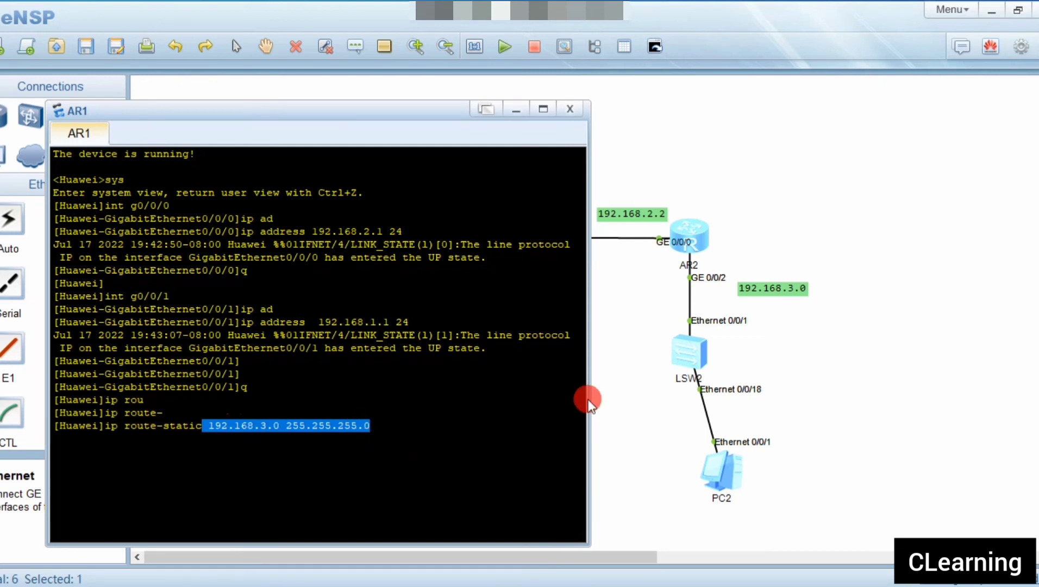
click(416, 413)
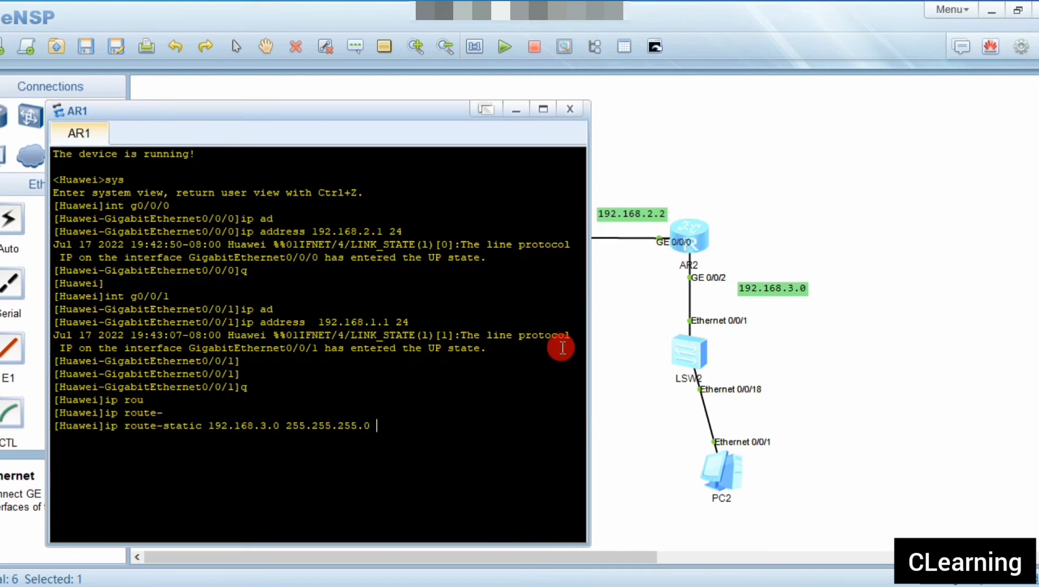
text(192.168)
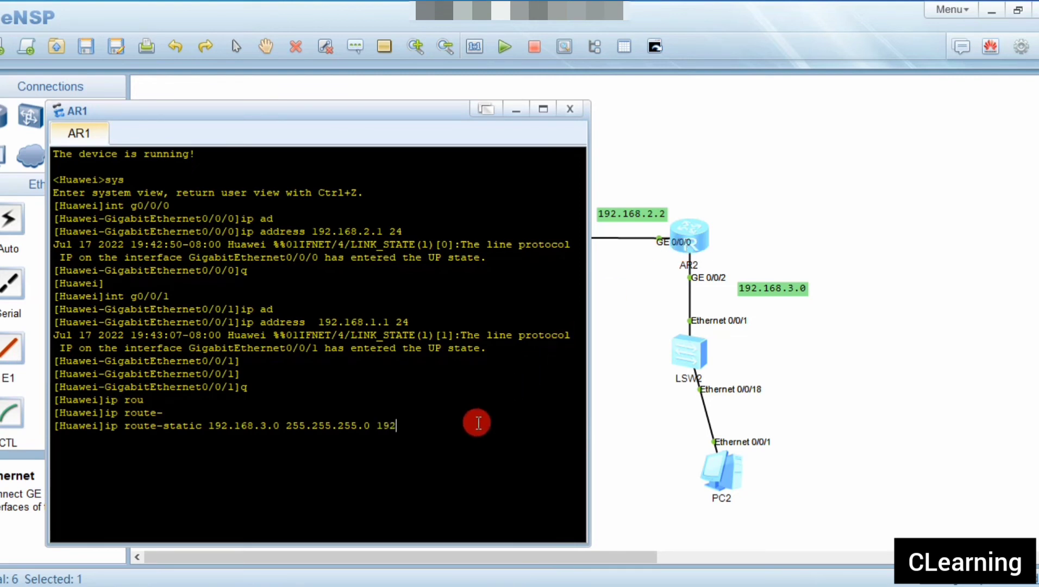
text(.2.2)
key(Return)
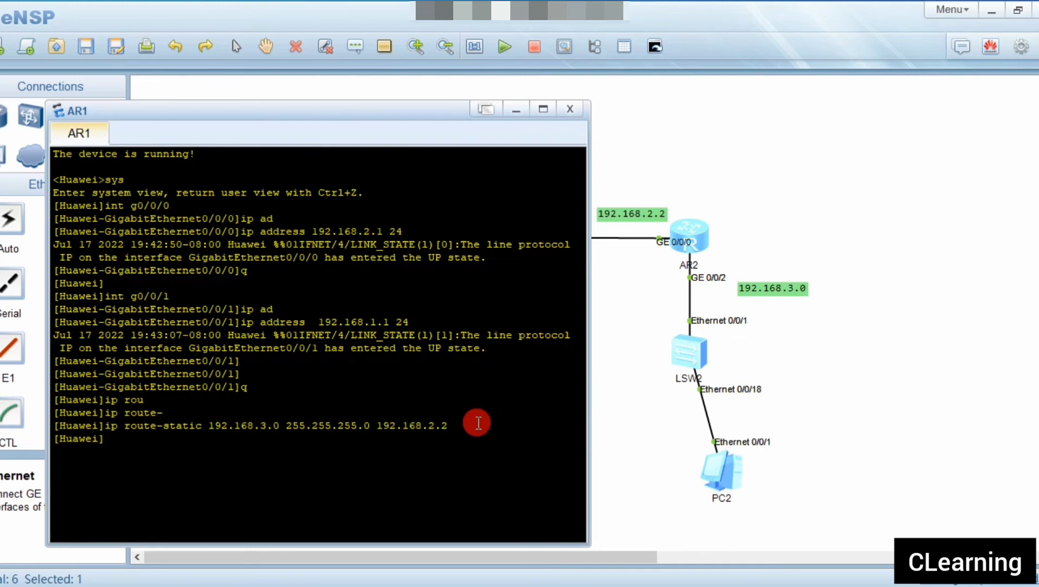
click(571, 109)
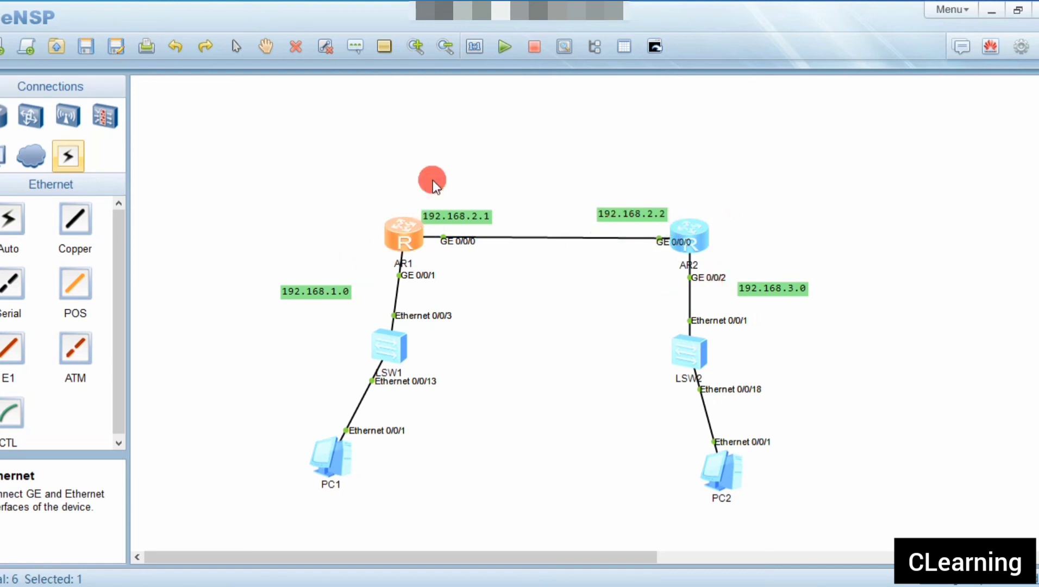
Open AR2's console, move it aside and leave the configuration of interface g0/0/2
click(461, 315)
double_click(705, 232)
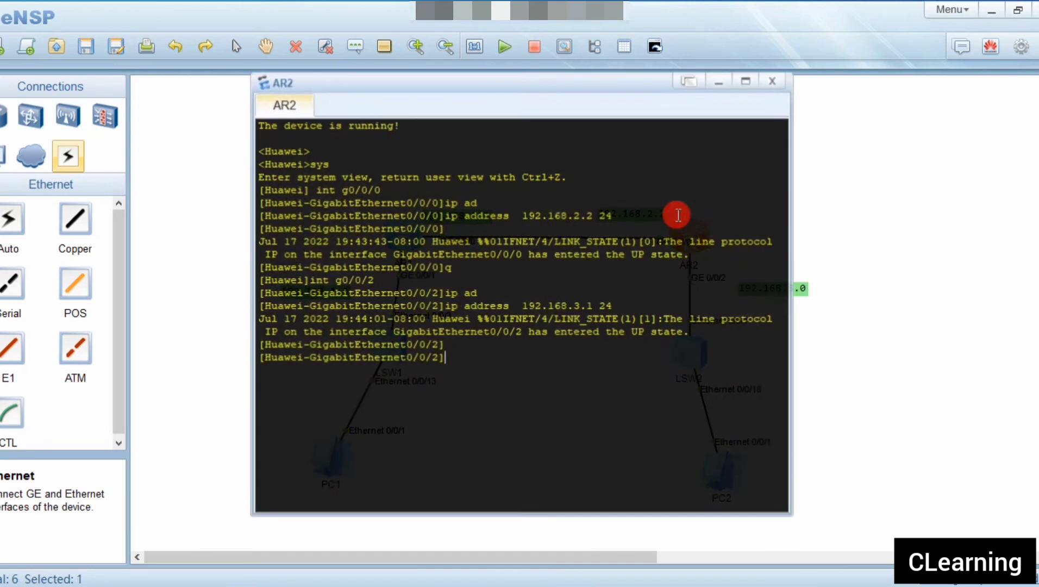
drag(457, 88, 727, 131)
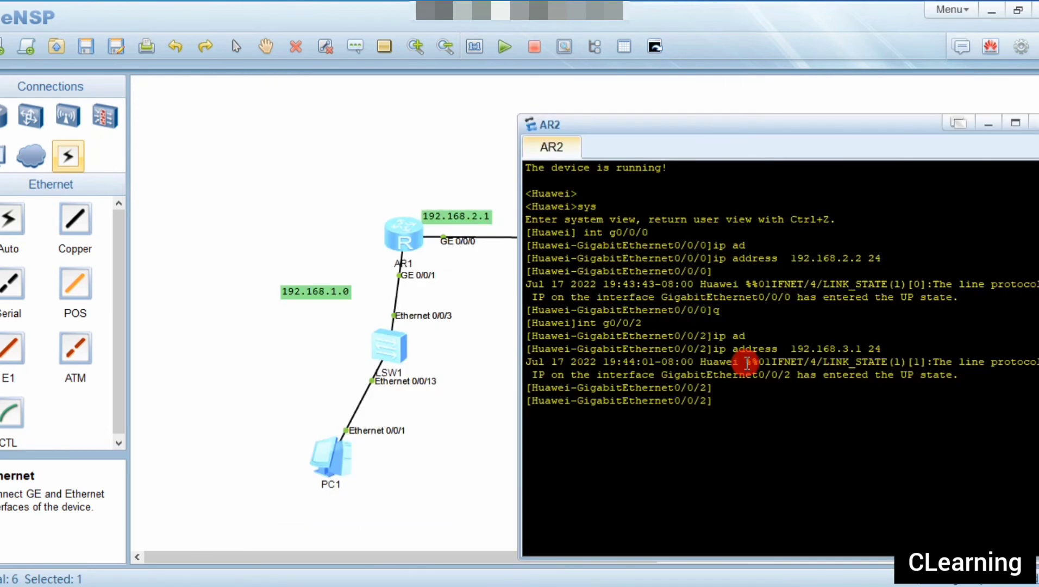
text(q)
key(Return)
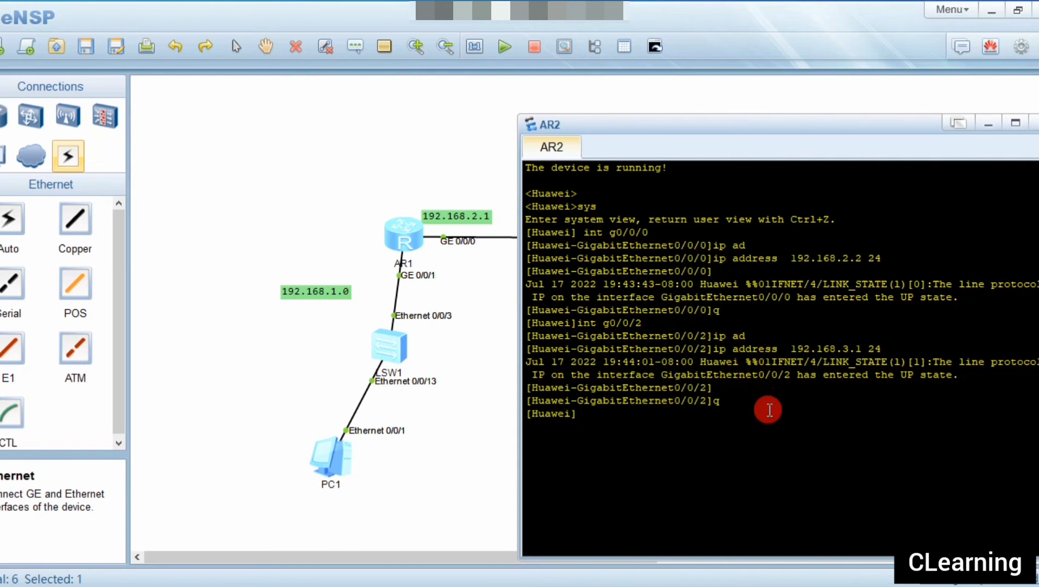
Add a static route on AR2 to 192.168.1.0 with mask 255.255.255.0 and next hop 192.168.2.1, and return to the topology
text(ip ro)
key(Tab)
text(-)
key(Tab)
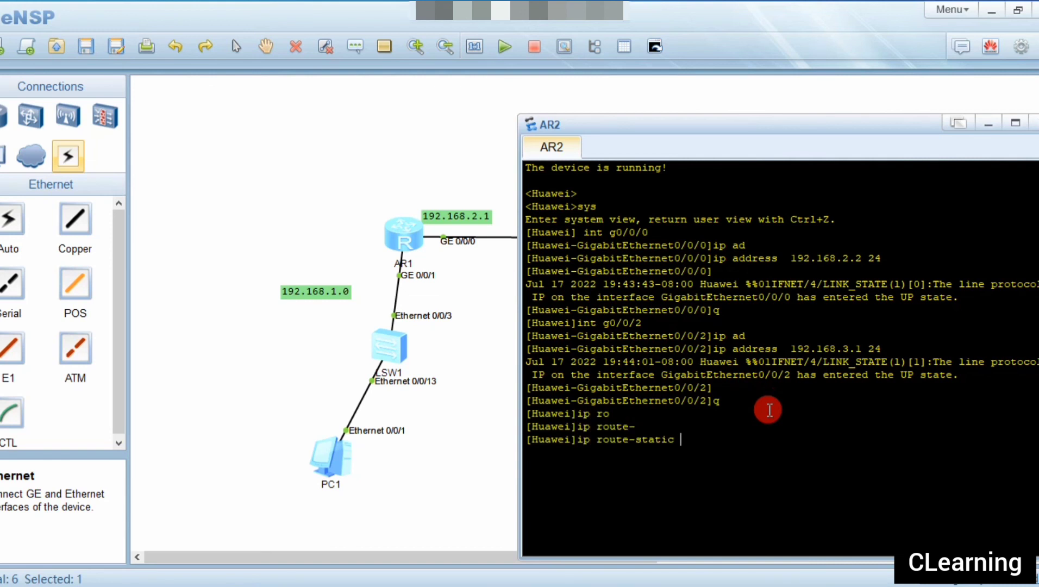
text(192.168.1.0)
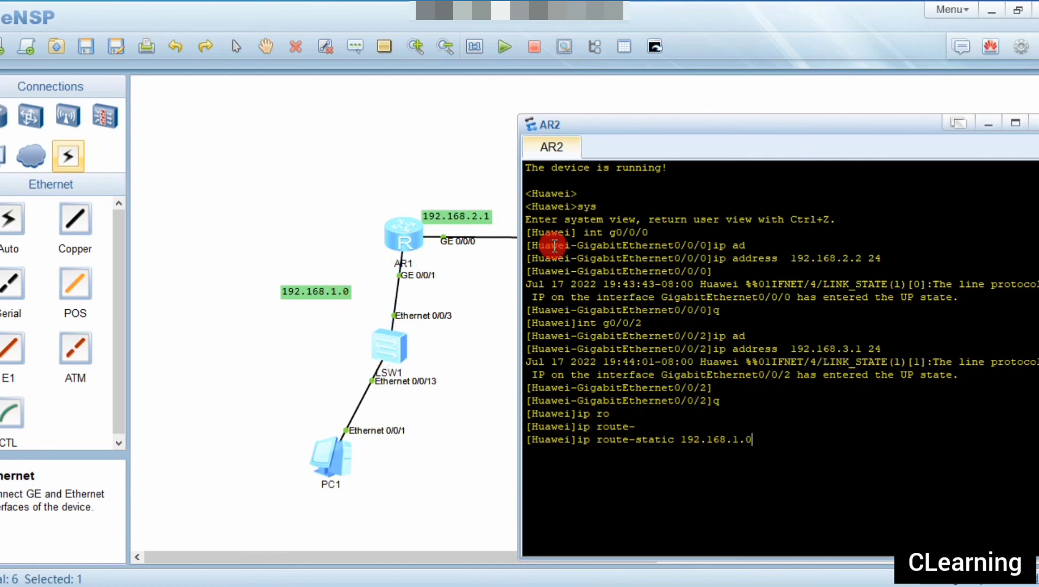
drag(645, 129, 713, 297)
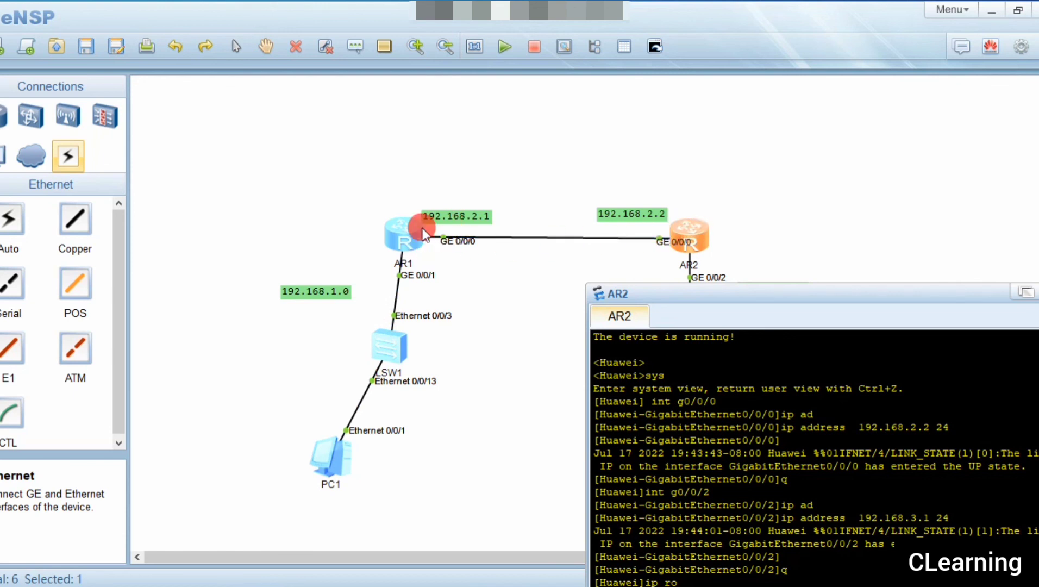
drag(631, 293, 579, 175)
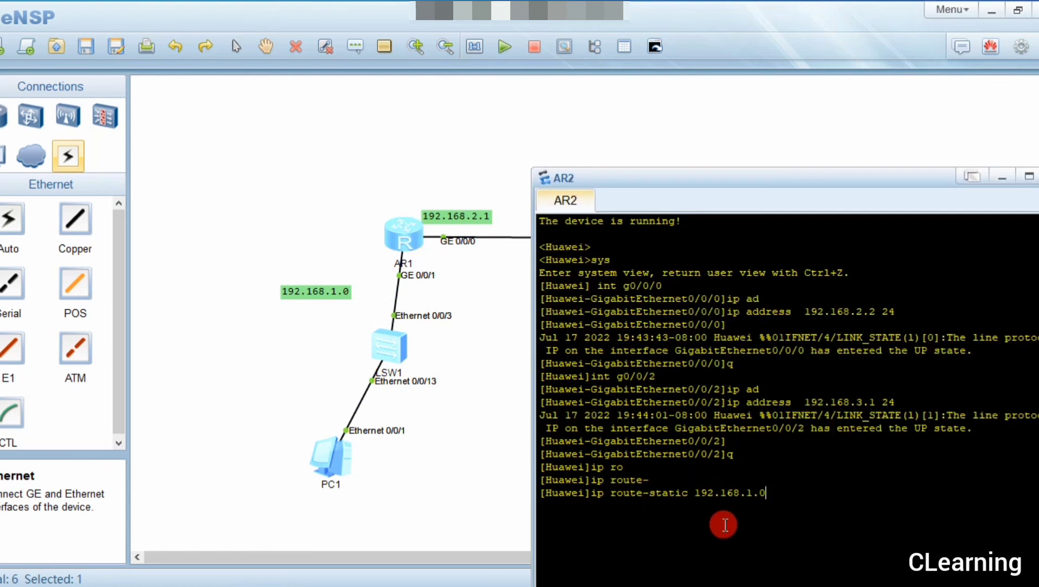
text(25)
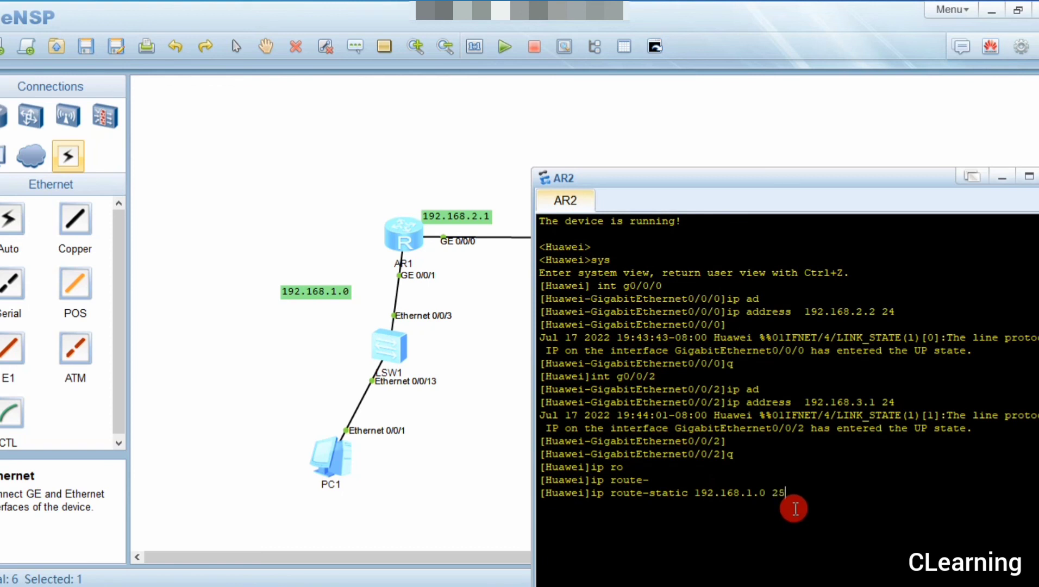
text(5.255.255.0 192.168)
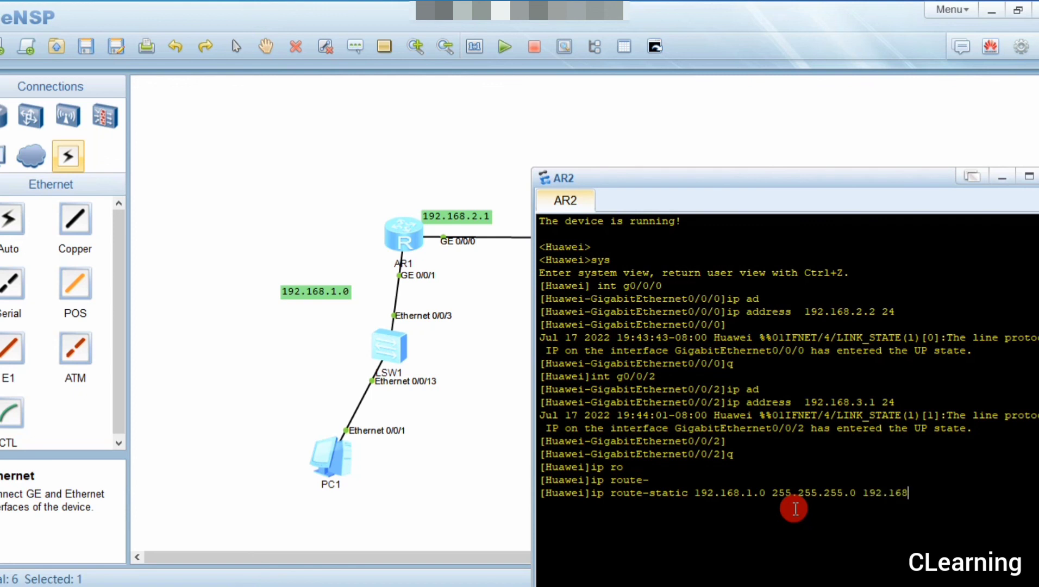
text(.2.1)
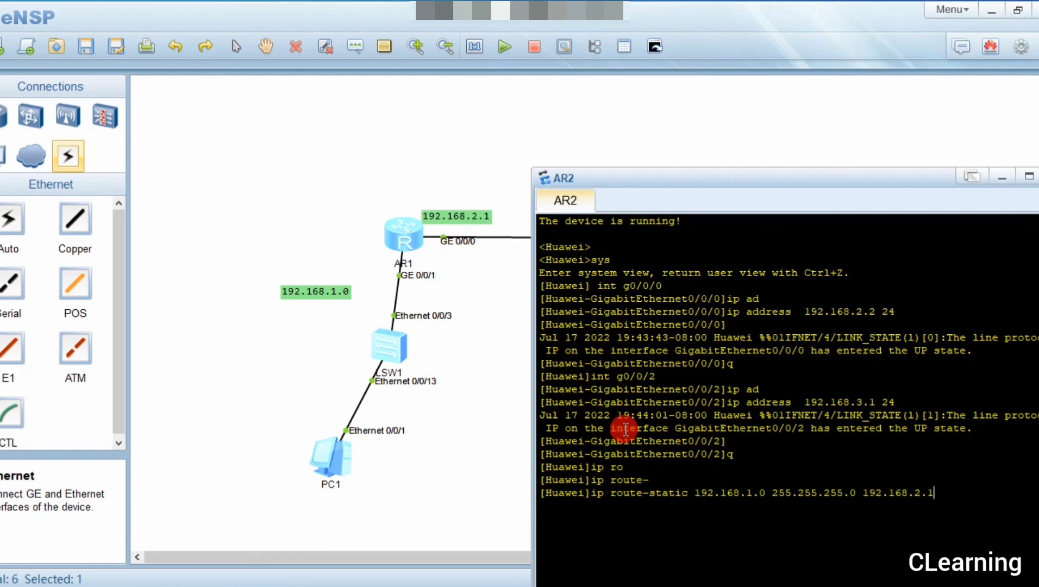
key(Return)
click(488, 497)
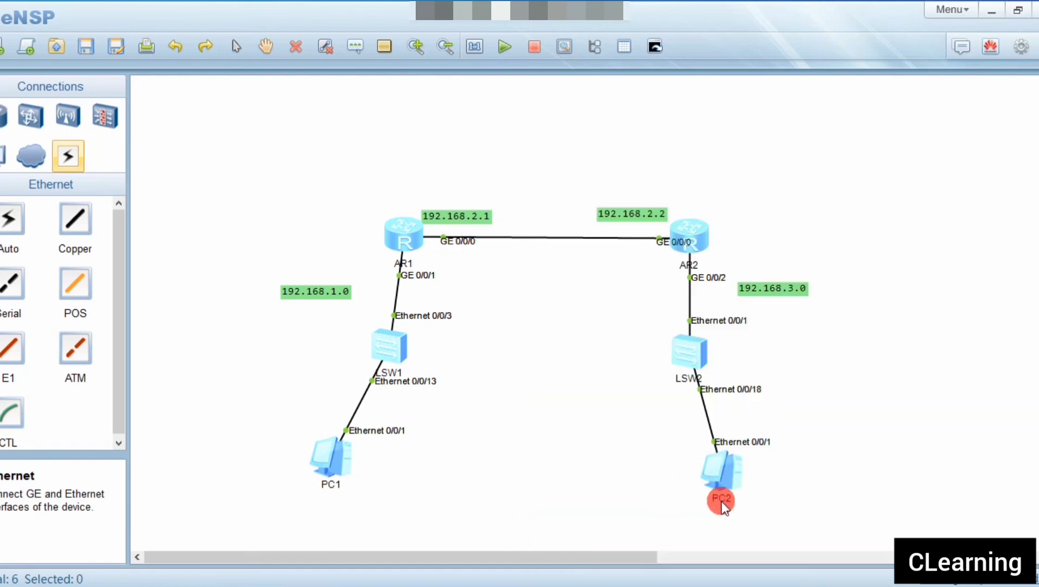
Ping 192.168.3.2 from PC1's command line and check the replies
double_click(321, 452)
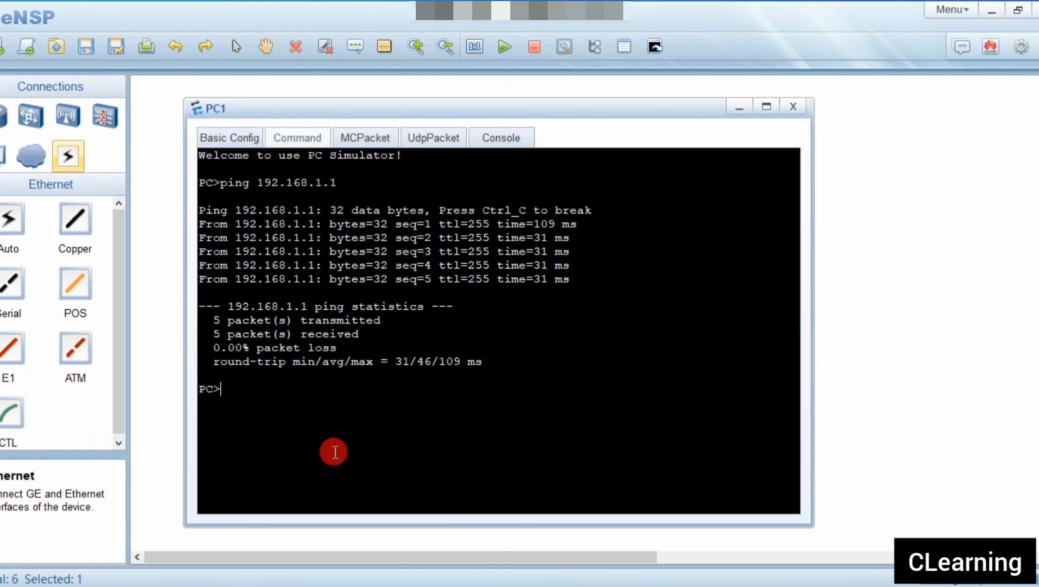
text(ping )
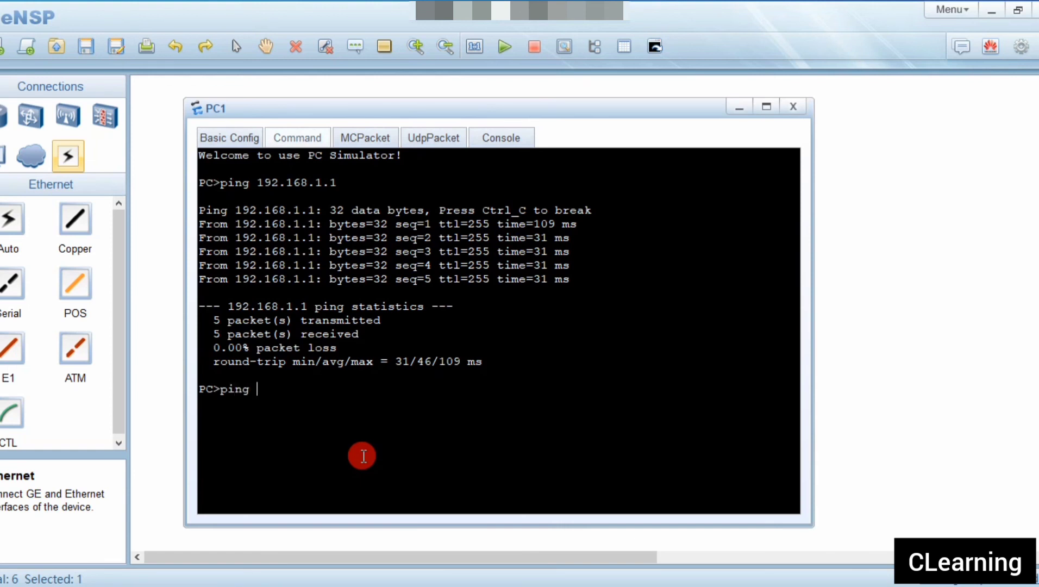
text(192.168.1)
text(.1)
key(BackSpace)
key(BackSpace)
key(BackSpace)
text(3.2)
key(Return)
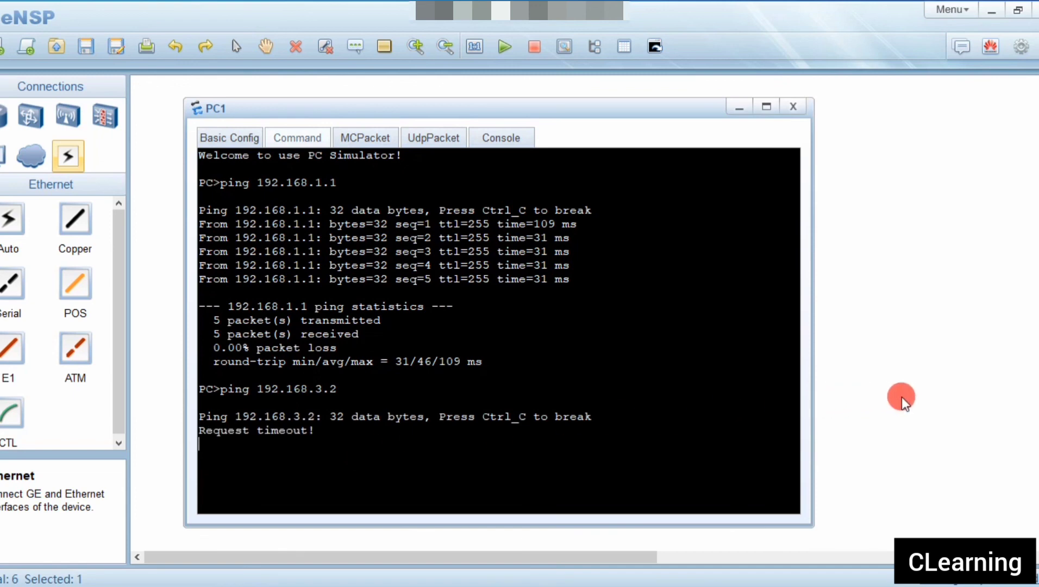
click(901, 402)
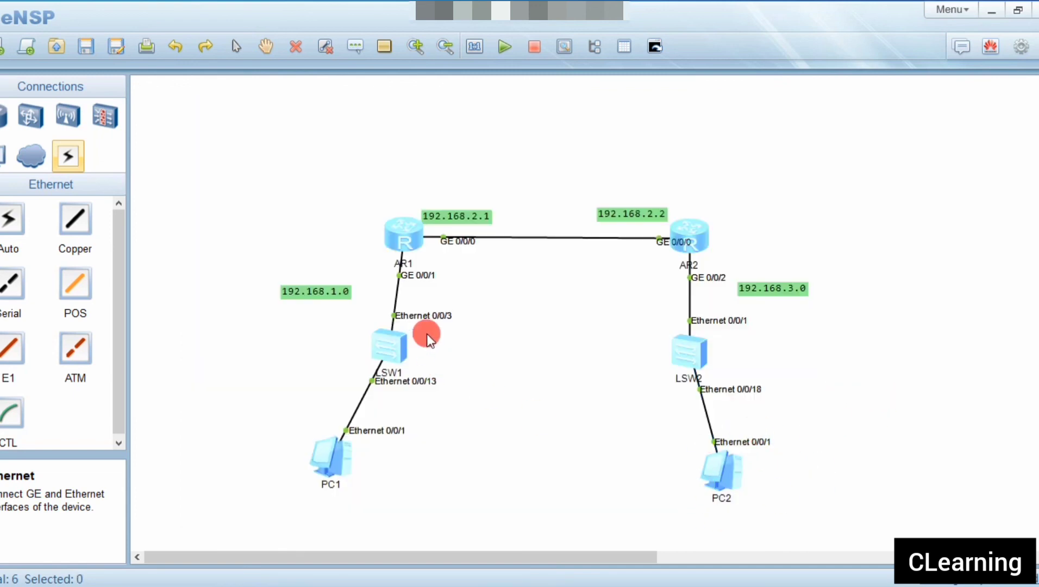
double_click(328, 461)
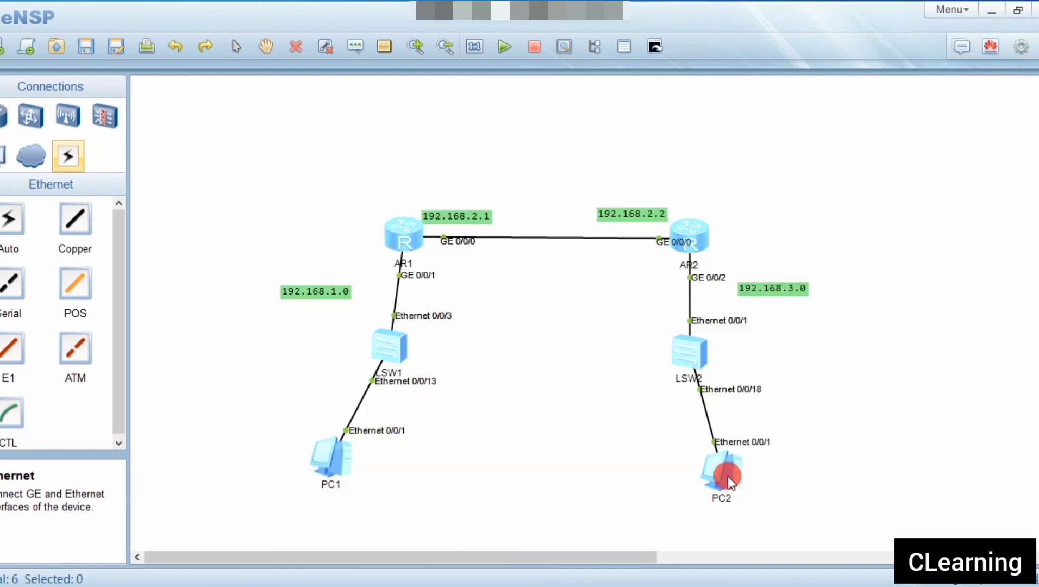
Open PC2's command line, move its window aside and ping 192.168.1.2, returning to the topology
double_click(727, 475)
drag(522, 95, 799, 86)
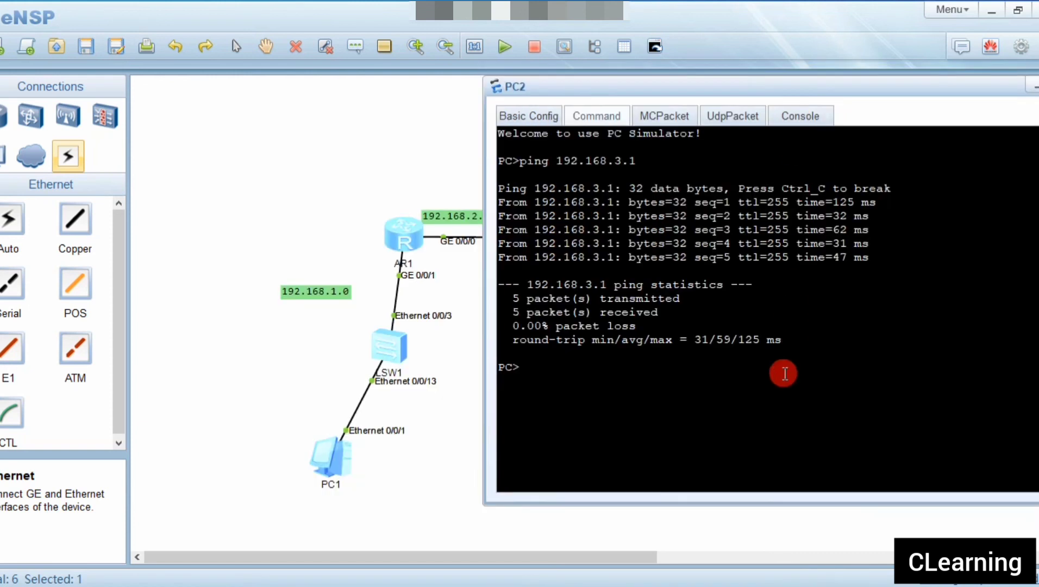
text(pin)
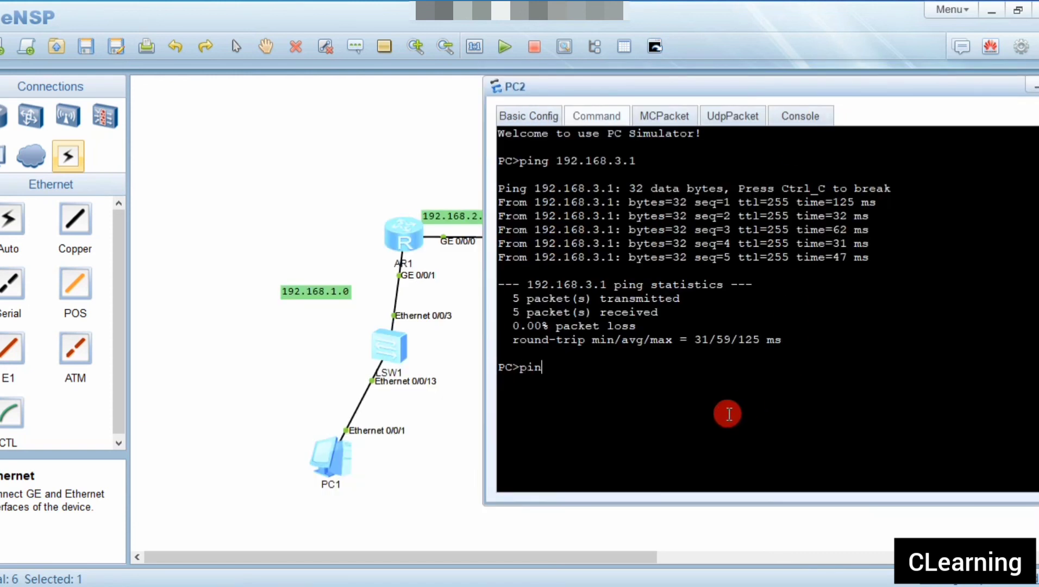
text(g 192.168.1)
key(BackSpace)
text(.2)
key(Return)
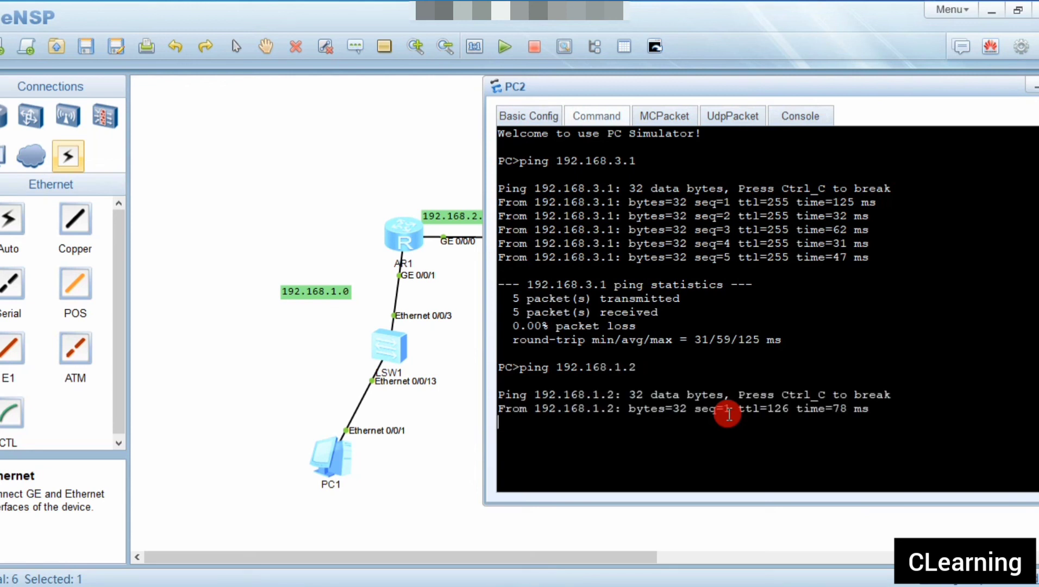
click(402, 455)
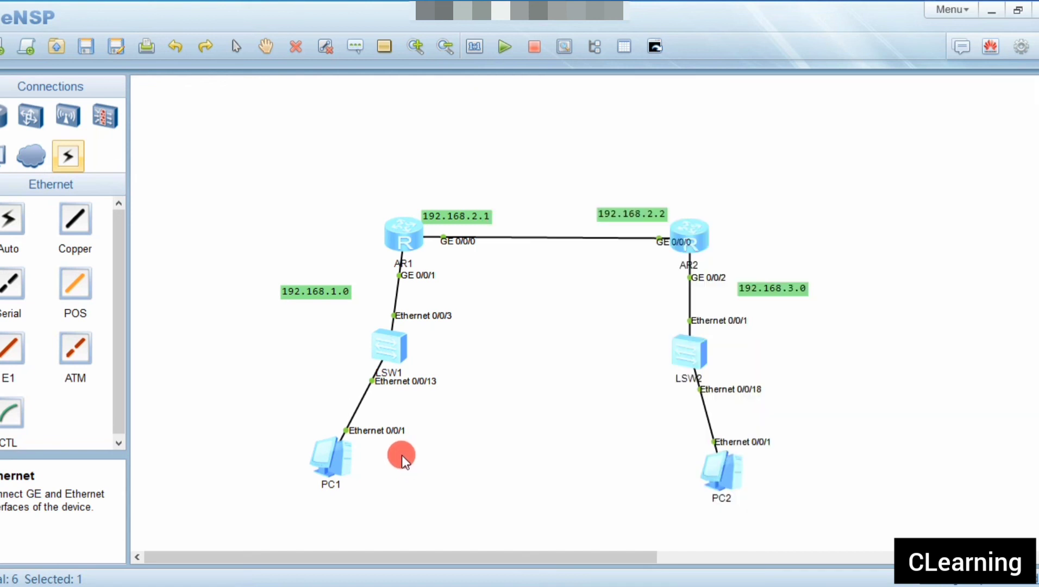